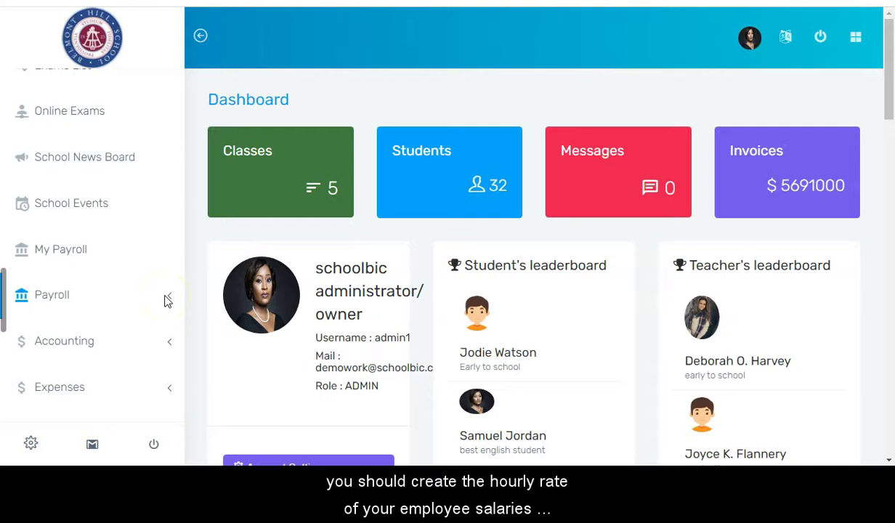
Step: Open the Hourly Base page in the Payroll section
{"action": "left_click", "coordinate": [166, 298]}
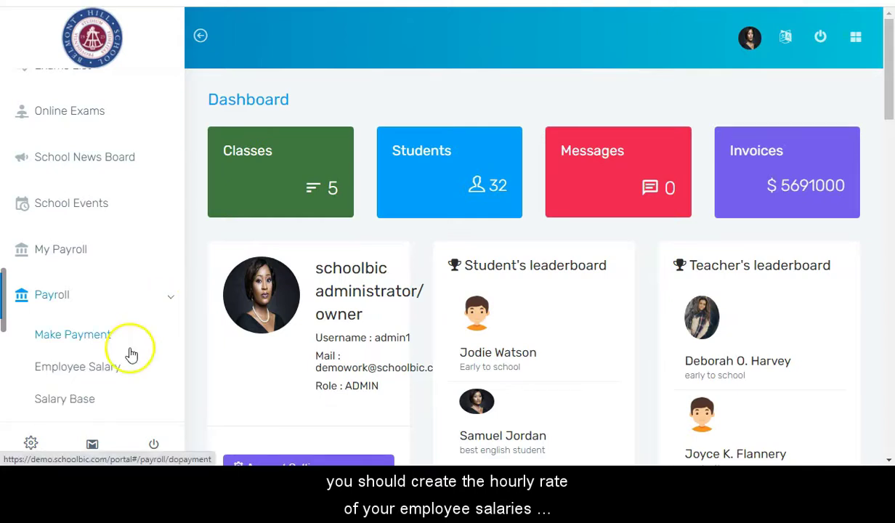
{"action": "scroll", "coordinate": [131, 354], "scroll_direction": "down", "scroll_amount": 2}
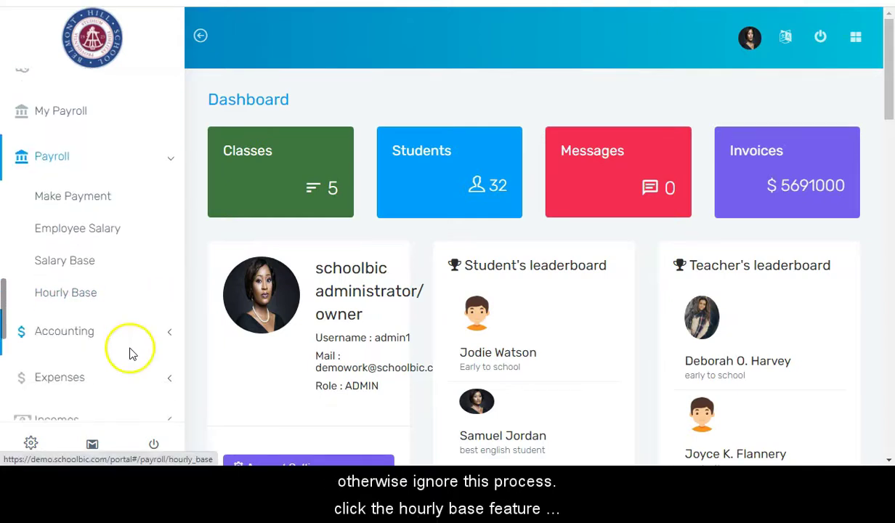
{"action": "left_click", "coordinate": [69, 285]}
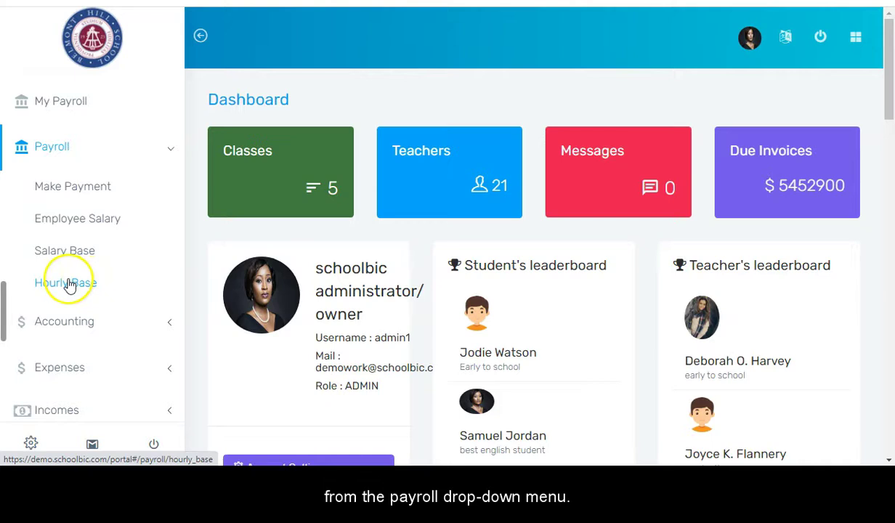
{"action": "left_click", "coordinate": [69, 284]}
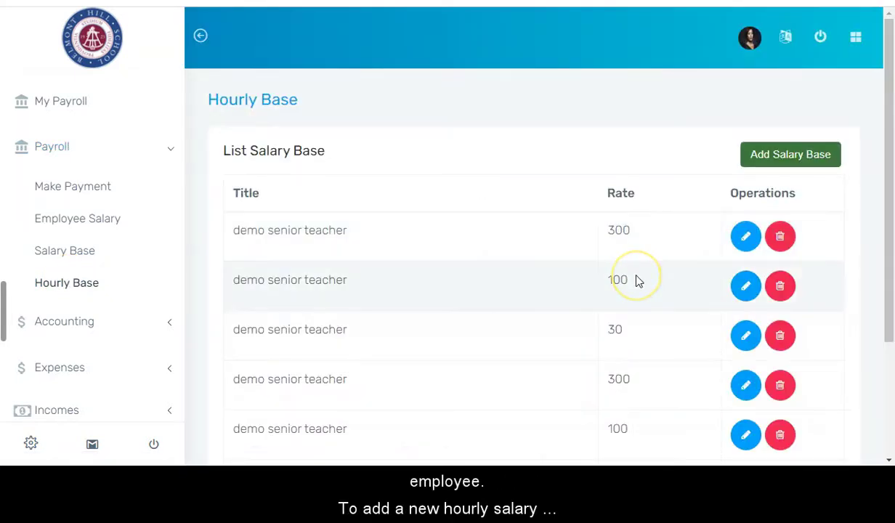
Step: Add an hourly salary base titled "senior teachers salary" with an hour rate of 1.5 and check it in the list
{"action": "left_click", "coordinate": [796, 161]}
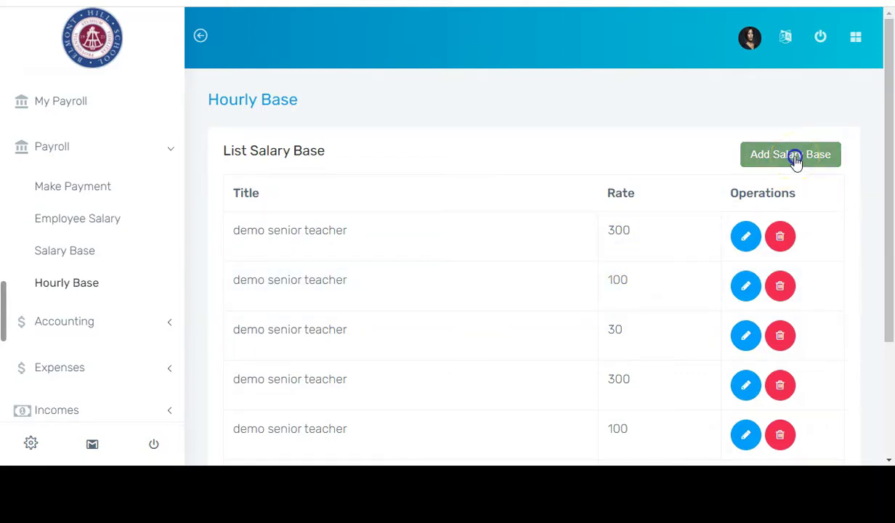
{"action": "left_click", "coordinate": [405, 194]}
{"action": "type", "text": "senior teachers salary"}
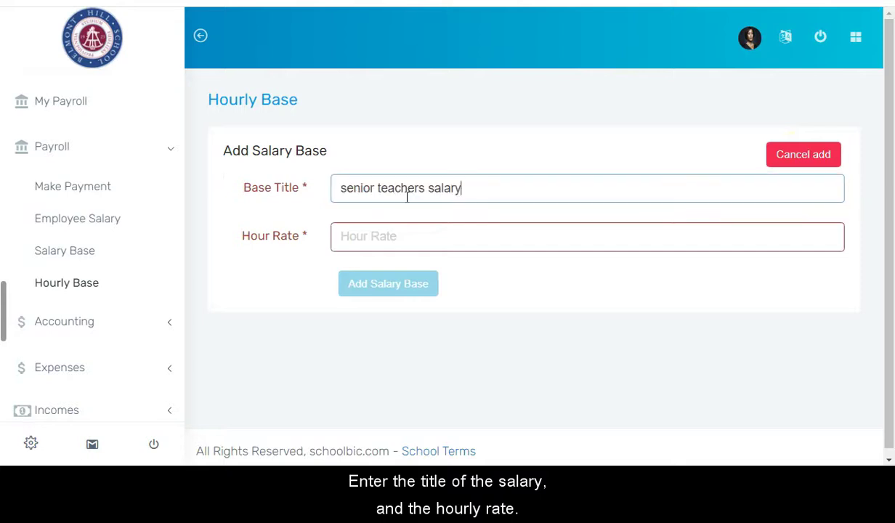
{"action": "left_click", "coordinate": [392, 235]}
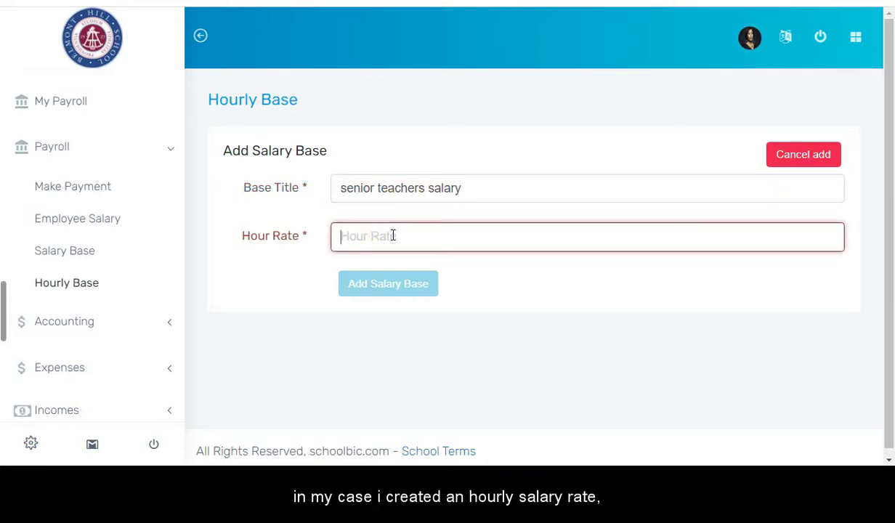
{"action": "type", "text": "1"}
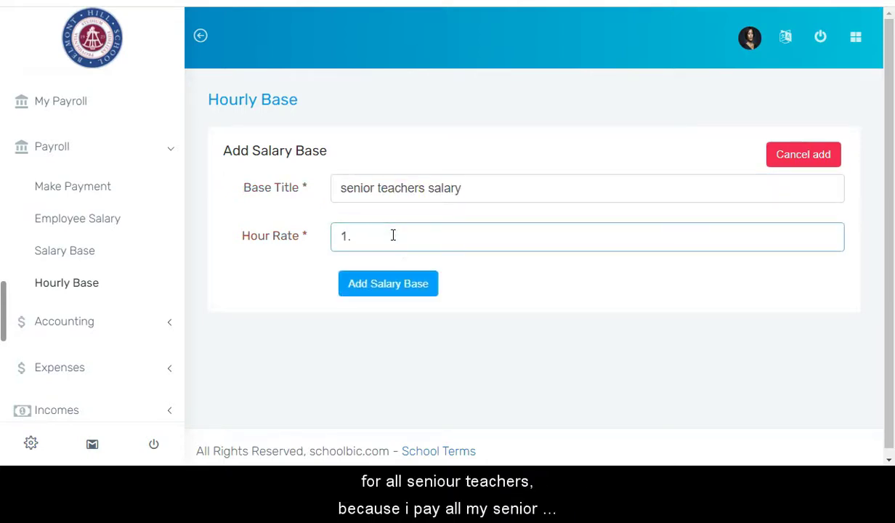
{"action": "type", "text": ".5"}
{"action": "left_click", "coordinate": [285, 281]}
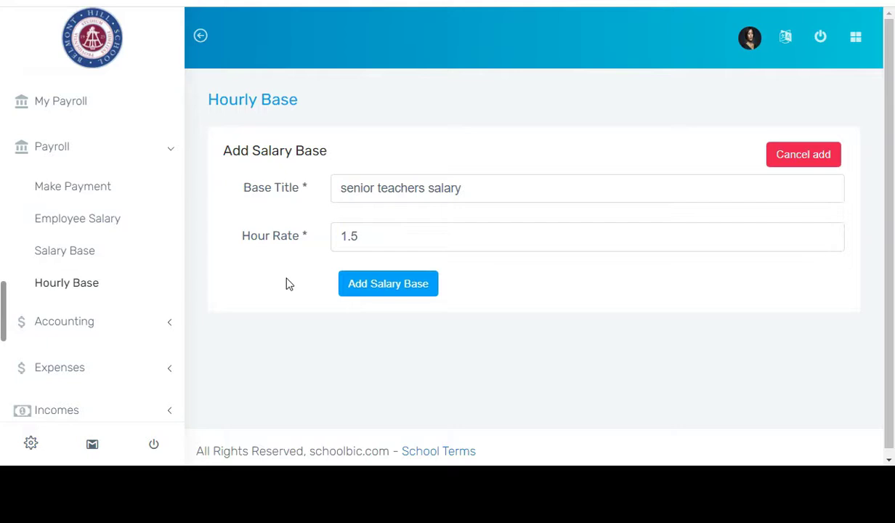
{"action": "left_click", "coordinate": [393, 294]}
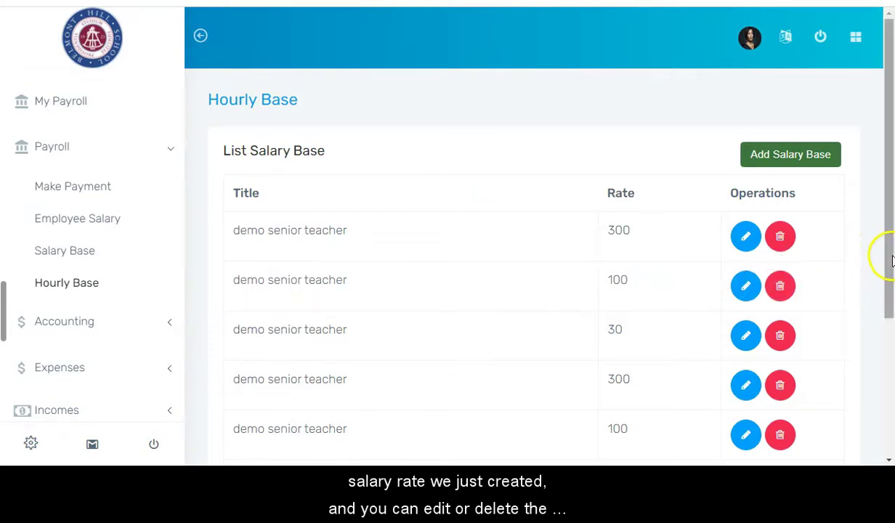
{"action": "scroll", "coordinate": [892, 258], "scroll_direction": "down", "scroll_amount": 3}
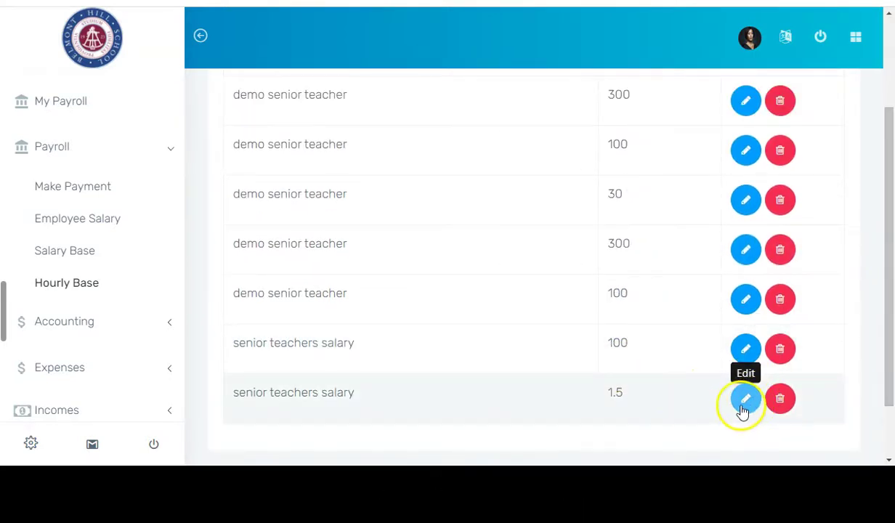
{"action": "scroll", "coordinate": [727, 327], "scroll_direction": "up", "scroll_amount": 1}
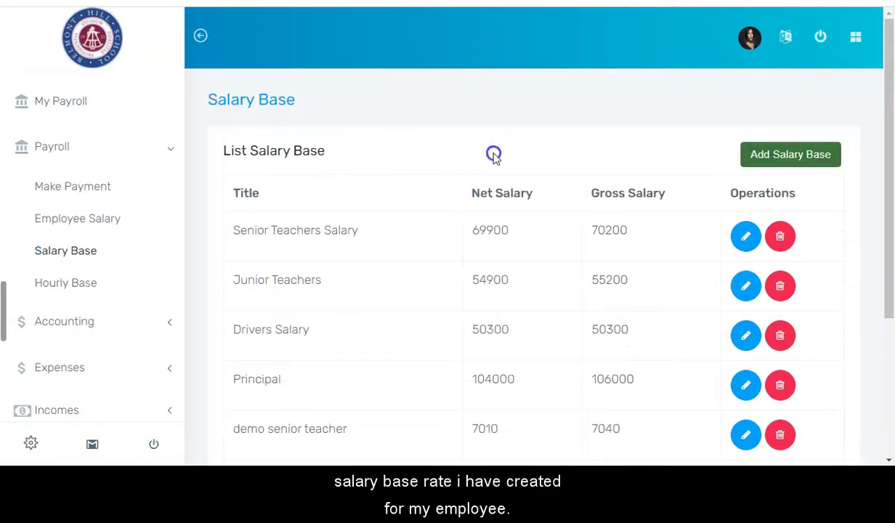
Step: On the Salary Base page, start a new base titled "Senior teachers salary" with basic salary 720 and hourly overtime cost 1
{"action": "scroll", "coordinate": [492, 152], "scroll_direction": "down", "scroll_amount": 3}
{"action": "scroll", "coordinate": [494, 158], "scroll_direction": "up", "scroll_amount": 3}
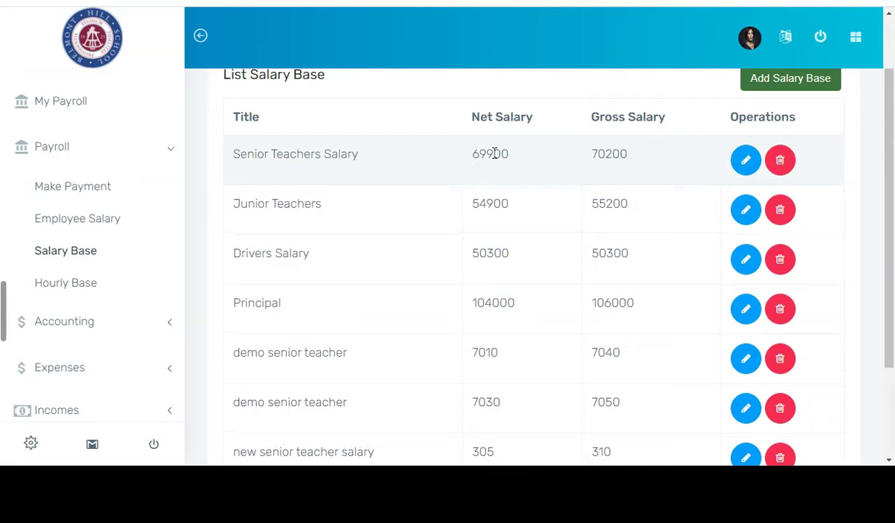
{"action": "scroll", "coordinate": [494, 158], "scroll_direction": "down", "scroll_amount": 1}
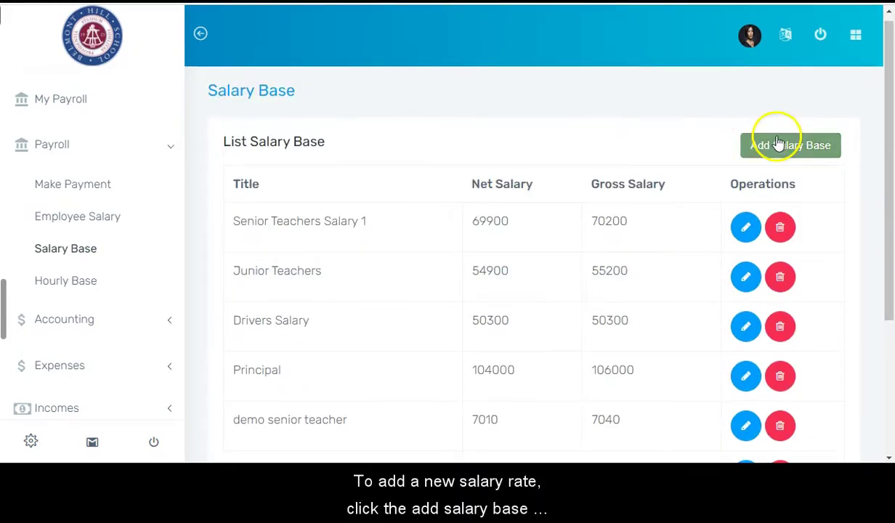
{"action": "left_click", "coordinate": [777, 145]}
{"action": "key", "text": "Tab"}
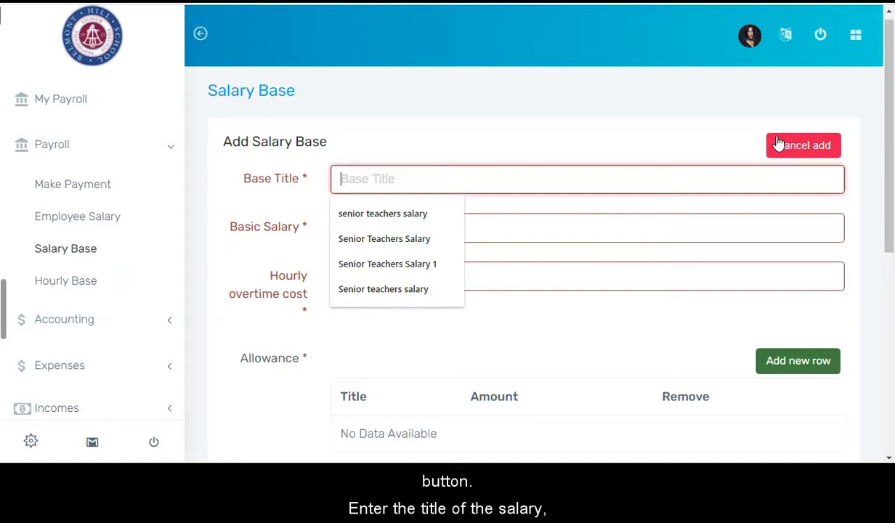
{"action": "type", "text": "Senior teachers salary"}
{"action": "left_click", "coordinate": [600, 136]}
{"action": "type", "text": "720"}
{"action": "left_click", "coordinate": [435, 284]}
{"action": "left_click", "coordinate": [388, 275]}
{"action": "type", "text": "1"}
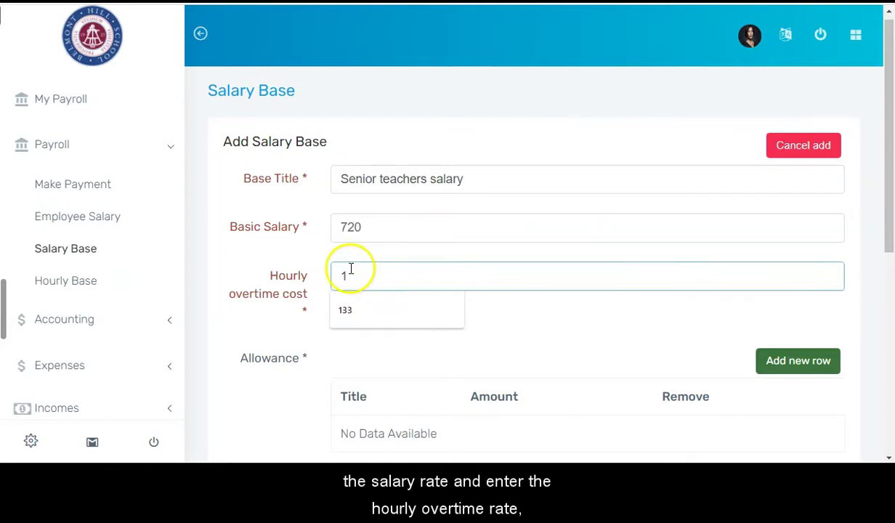
{"action": "left_click", "coordinate": [310, 269]}
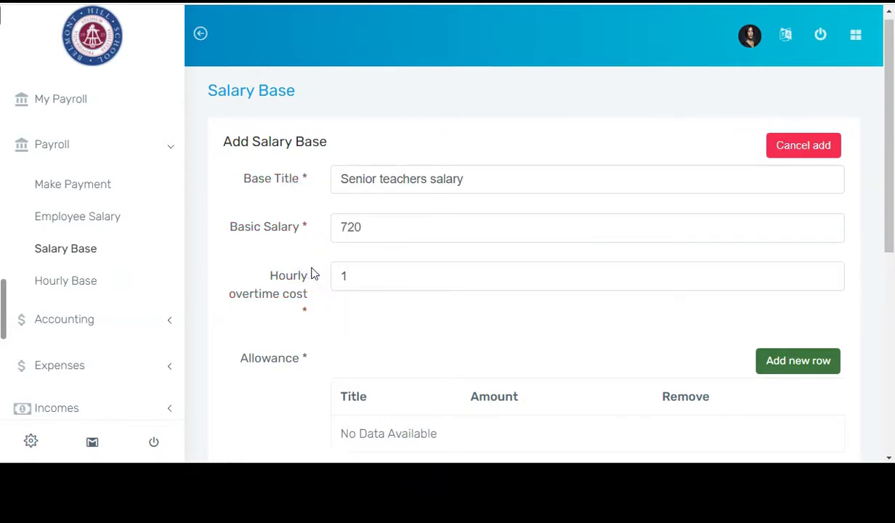
{"action": "left_click", "coordinate": [546, 237]}
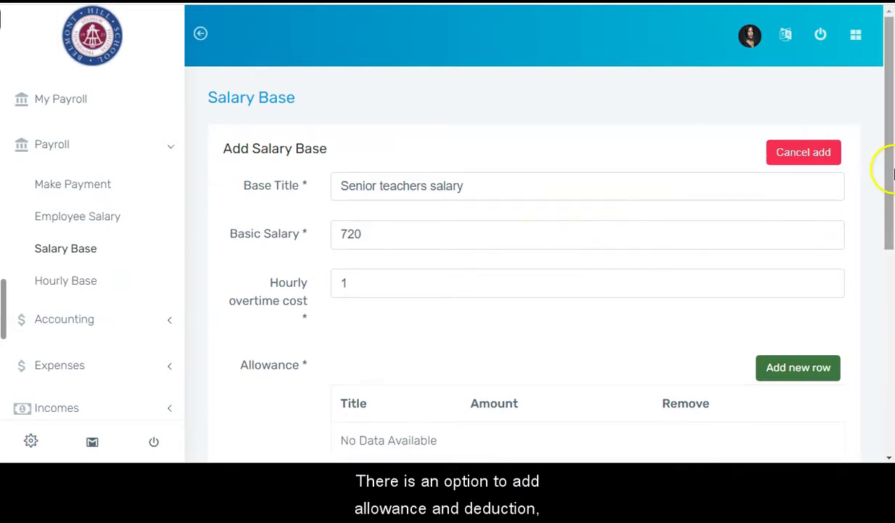
Step: Add an allowance titled "wardrobe allowance" with an amount of 10 to the new salary base
{"action": "left_click_drag", "start_coordinate": [889, 170], "coordinate": [884, 296]}
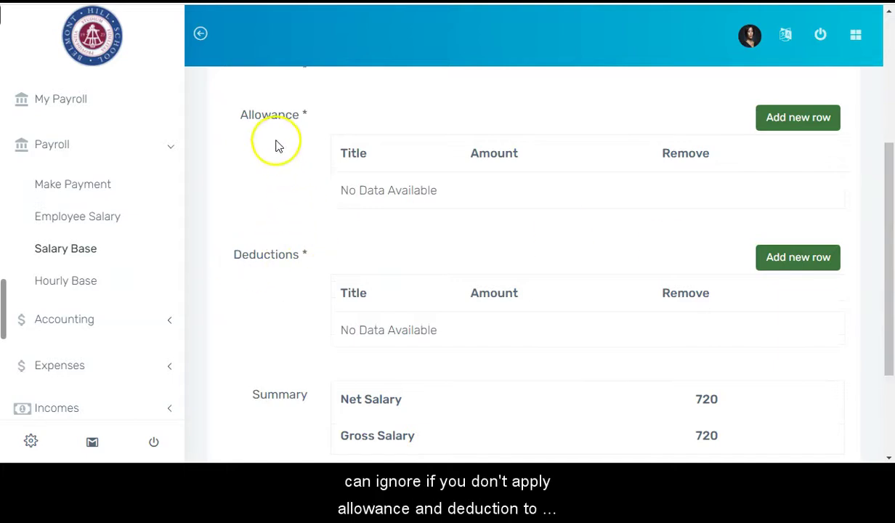
{"action": "left_click_drag", "start_coordinate": [893, 232], "coordinate": [890, 194]}
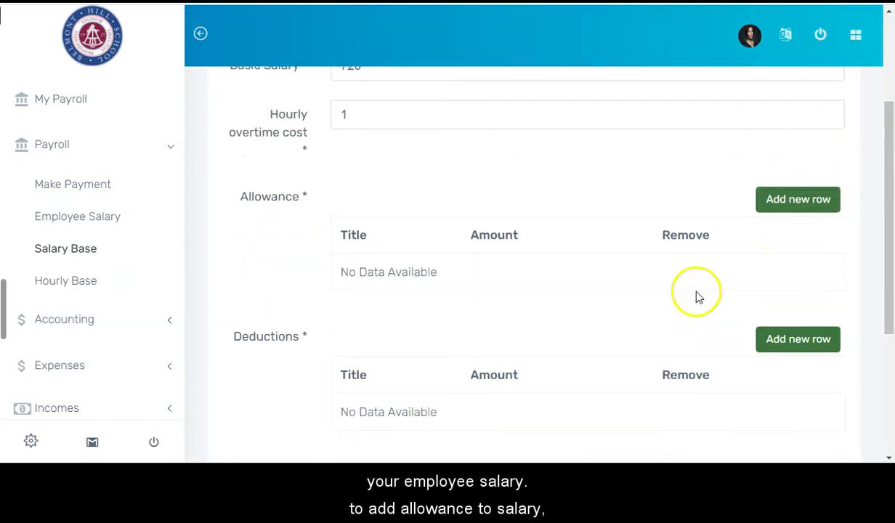
{"action": "left_click", "coordinate": [790, 204]}
{"action": "left_click", "coordinate": [490, 278]}
{"action": "type", "text": "wardrobe allowance"}
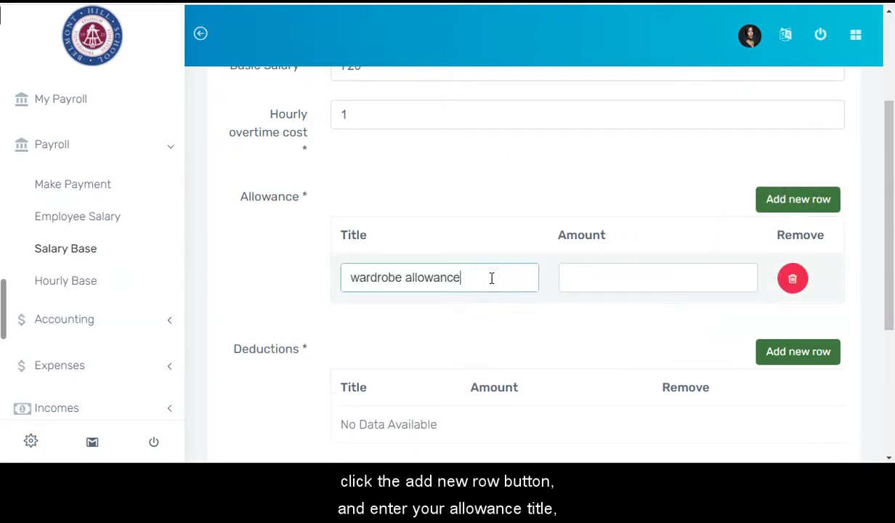
{"action": "left_click", "coordinate": [585, 278]}
{"action": "type", "text": "10"}
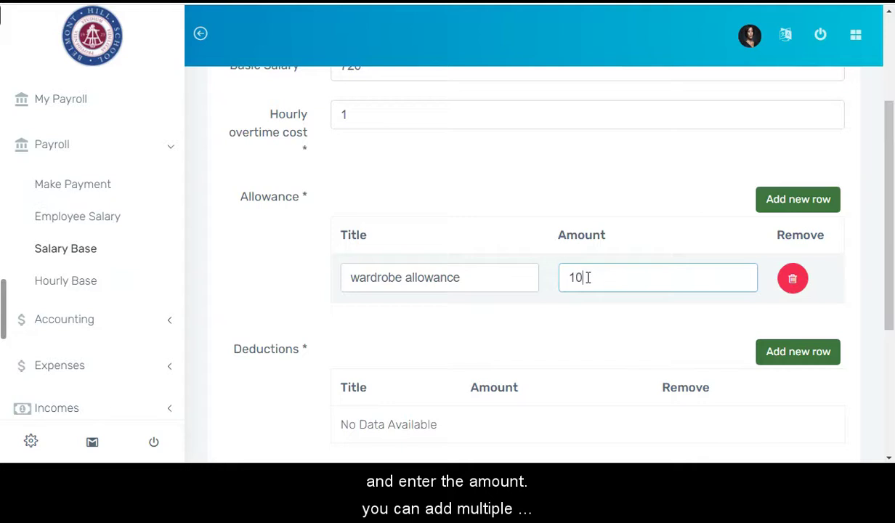
Step: Add a second allowance titled "feeding allowance" with an amount of 19
{"action": "left_click", "coordinate": [773, 203]}
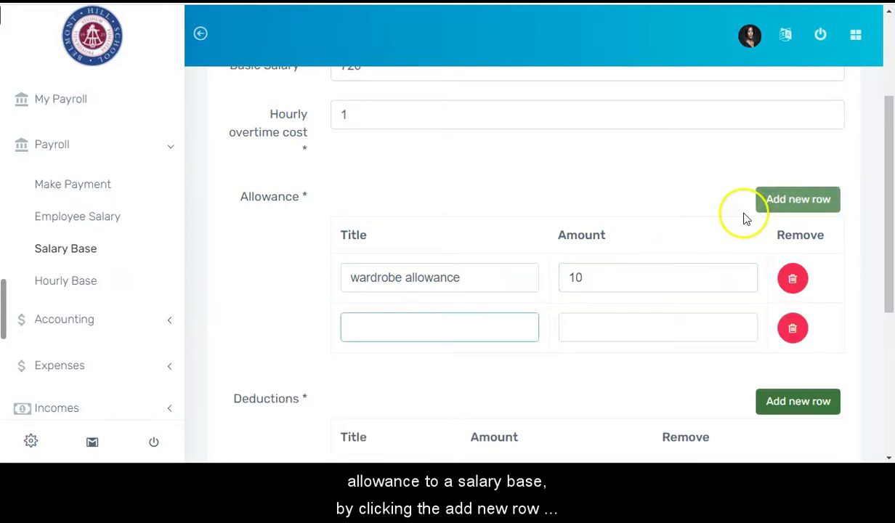
{"action": "left_click", "coordinate": [452, 321]}
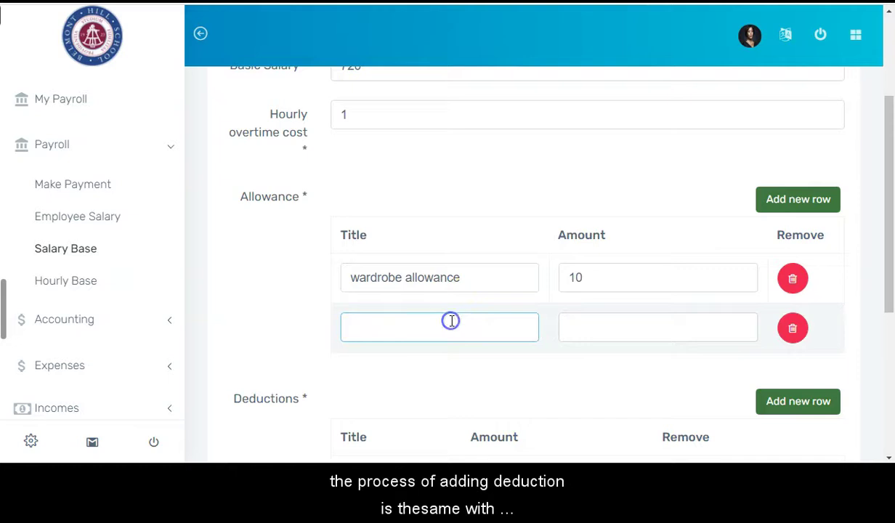
{"action": "type", "text": "feeding allowance"}
{"action": "left_click", "coordinate": [607, 329]}
{"action": "type", "text": "19"}
Step: Add a deduction titled "Bus charge" with an amount of 5
{"action": "left_click_drag", "start_coordinate": [882, 285], "coordinate": [891, 383]}
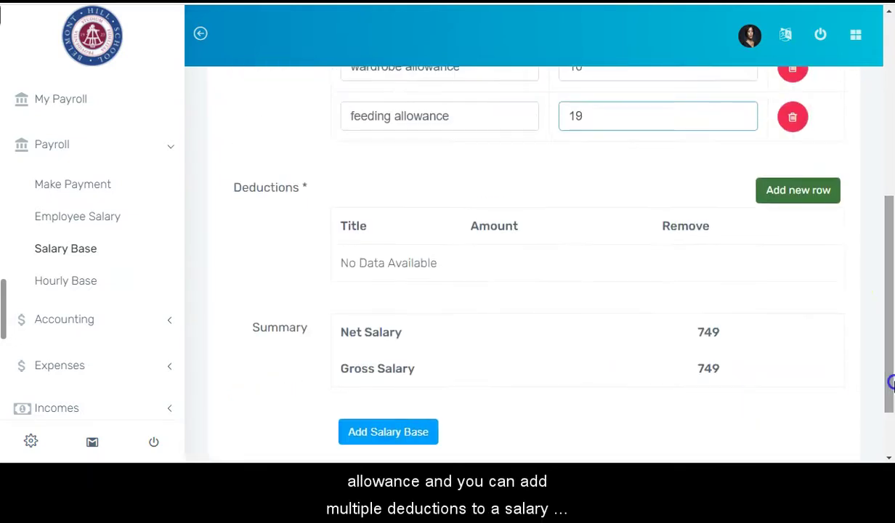
{"action": "left_click", "coordinate": [797, 199]}
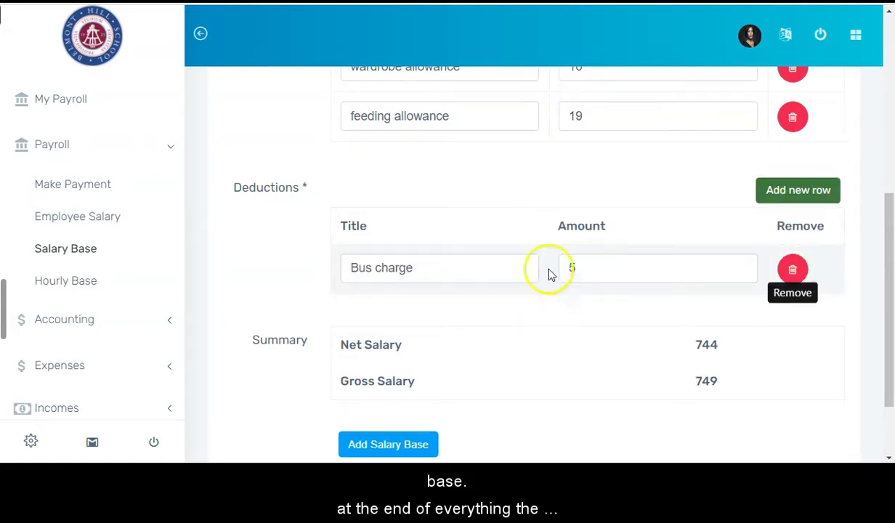
{"action": "scroll", "coordinate": [513, 317], "scroll_direction": "down", "scroll_amount": 1}
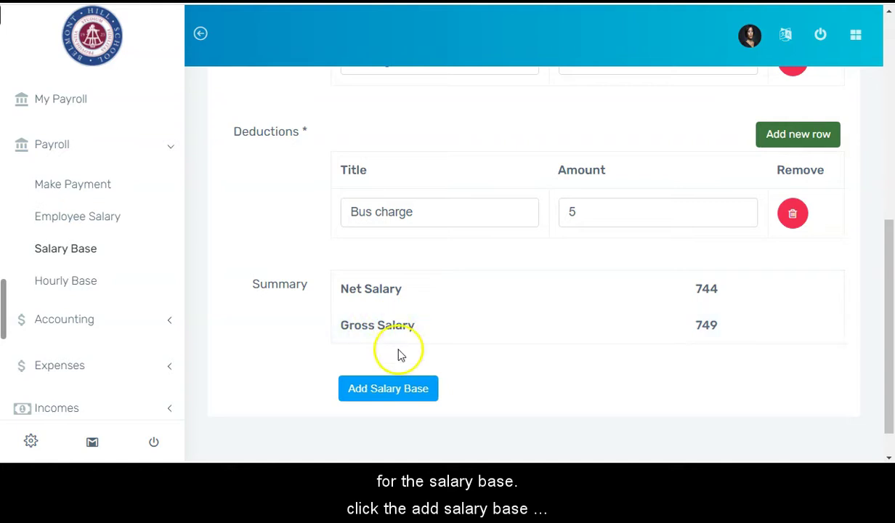
Step: Review the completed salary base form from title to summary and submit the new salary base
{"action": "scroll", "coordinate": [379, 361], "scroll_direction": "down", "scroll_amount": 1}
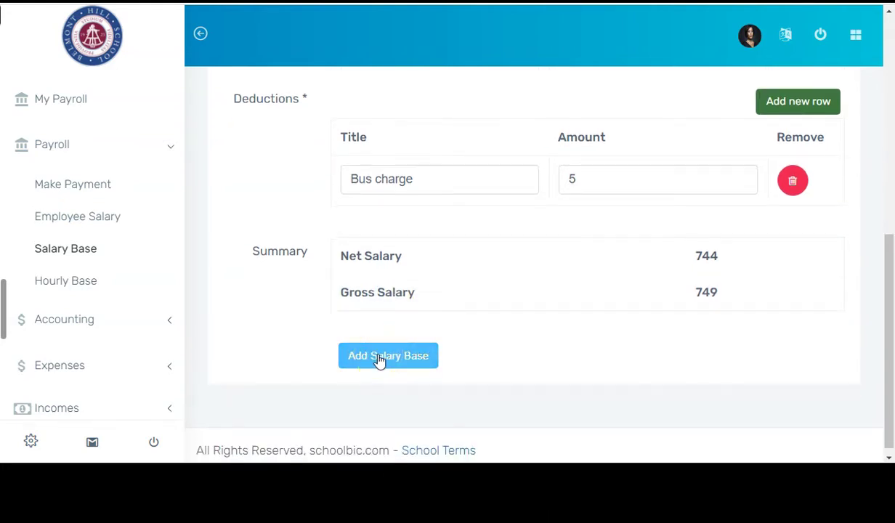
{"action": "scroll", "coordinate": [659, 230], "scroll_direction": "up", "scroll_amount": 3}
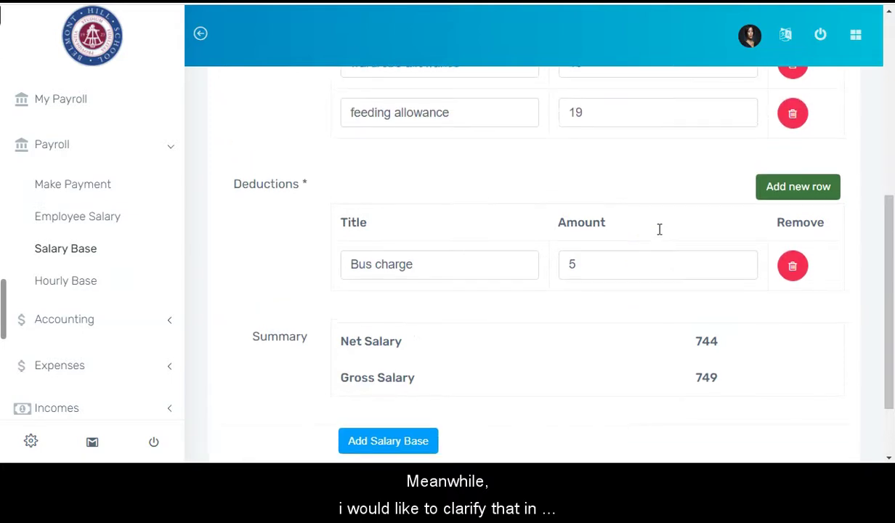
{"action": "scroll", "coordinate": [659, 230], "scroll_direction": "up", "scroll_amount": 5}
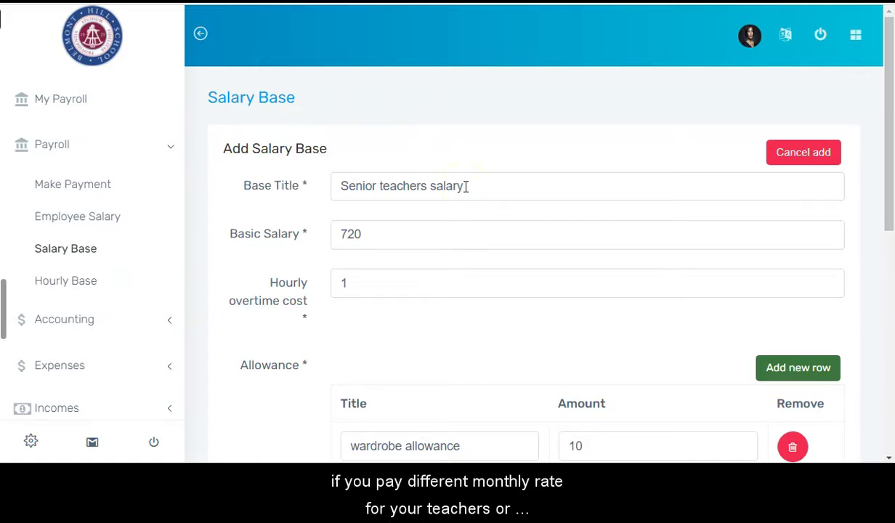
{"action": "scroll", "coordinate": [466, 187], "scroll_direction": "down", "scroll_amount": 4}
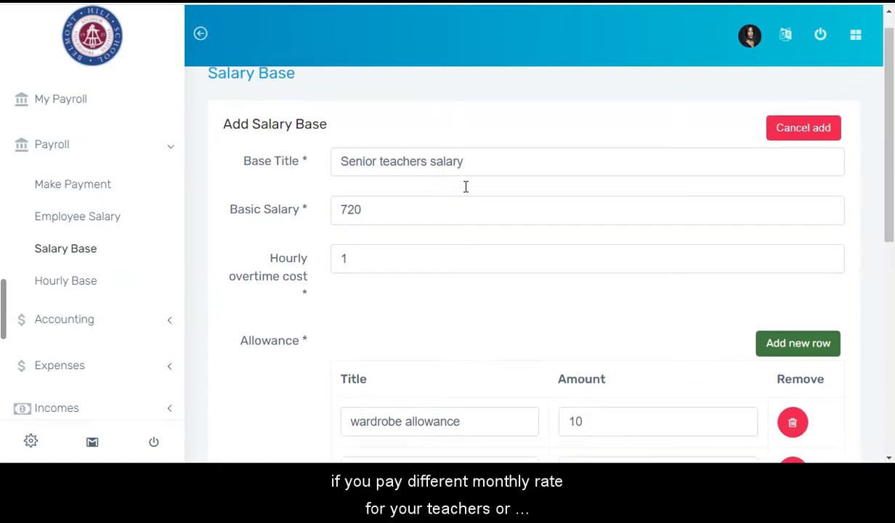
{"action": "scroll", "coordinate": [466, 187], "scroll_direction": "down", "scroll_amount": 3}
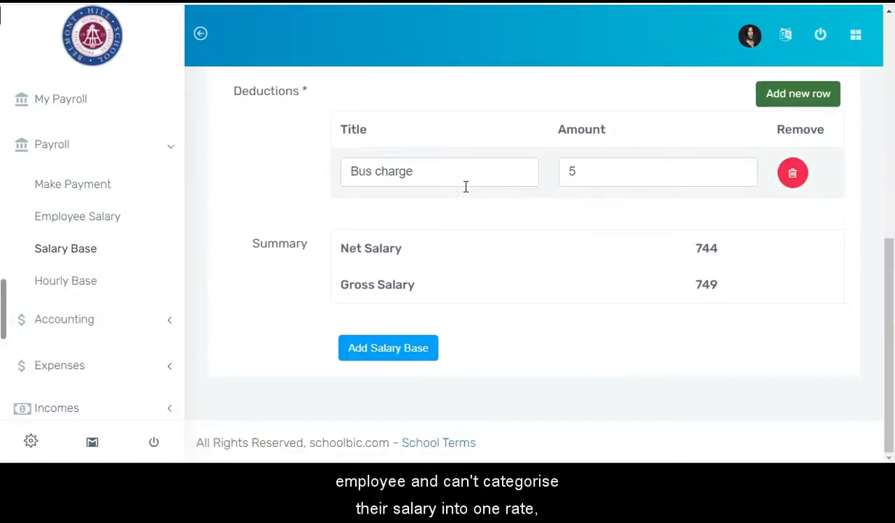
{"action": "scroll", "coordinate": [465, 187], "scroll_direction": "up", "scroll_amount": 2}
{"action": "scroll", "coordinate": [466, 186], "scroll_direction": "up", "scroll_amount": 5}
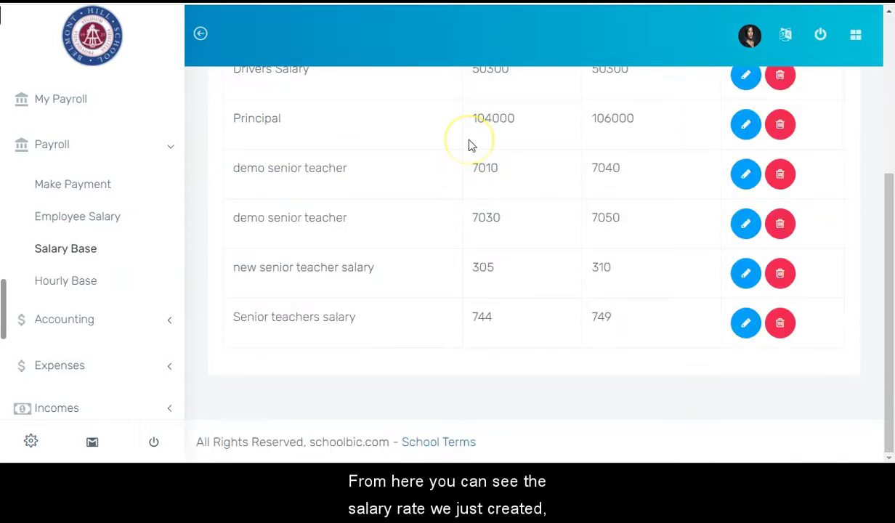
Step: Look over the salary base list and open the Employee Salary page
{"action": "scroll", "coordinate": [455, 231], "scroll_direction": "up", "scroll_amount": 3}
{"action": "scroll", "coordinate": [456, 231], "scroll_direction": "down", "scroll_amount": 3}
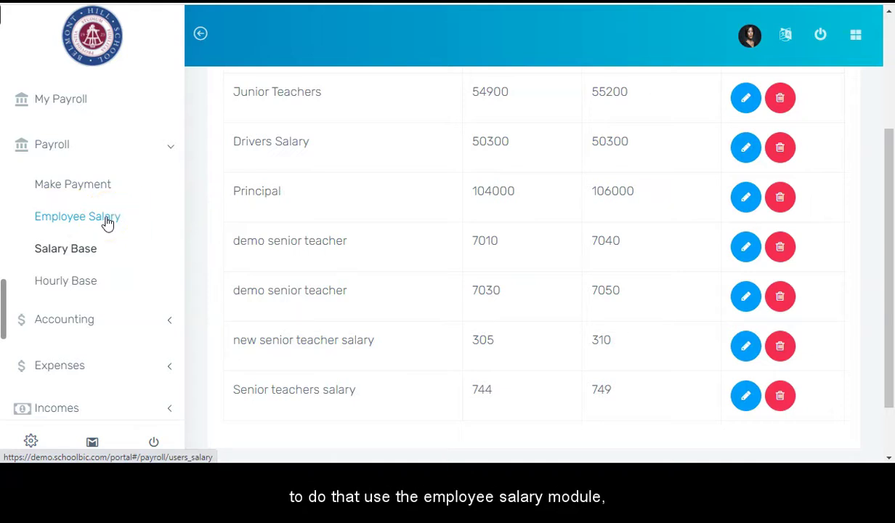
{"action": "left_click", "coordinate": [61, 220]}
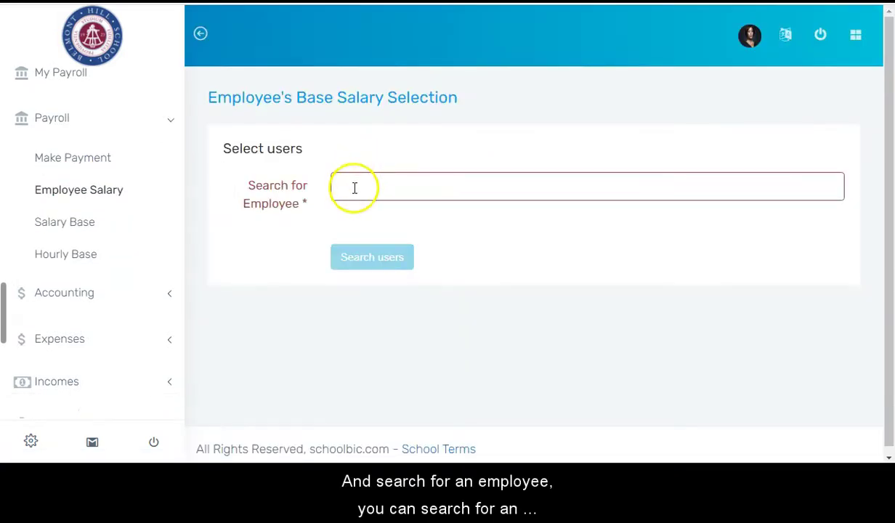
Step: Search for the first employee by name and open that employee's salary base for editing
{"action": "left_click", "coordinate": [355, 188]}
{"action": "type", "text": "Asim"}
{"action": "left_click", "coordinate": [349, 218]}
{"action": "left_click", "coordinate": [359, 255]}
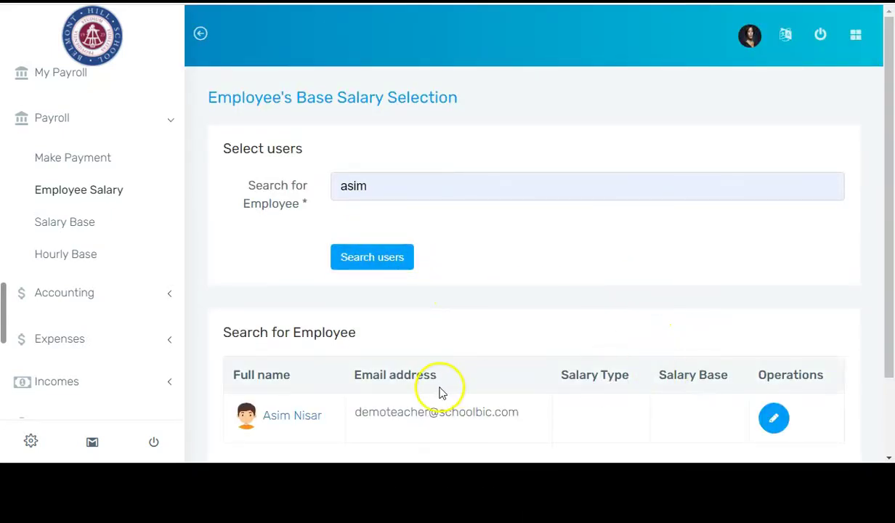
{"action": "scroll", "coordinate": [496, 138], "scroll_direction": "down", "scroll_amount": 3}
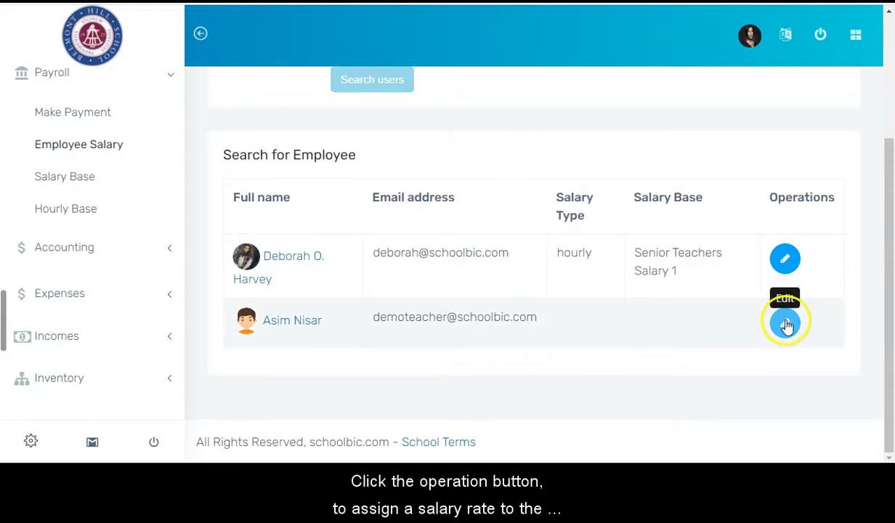
{"action": "left_click", "coordinate": [784, 322]}
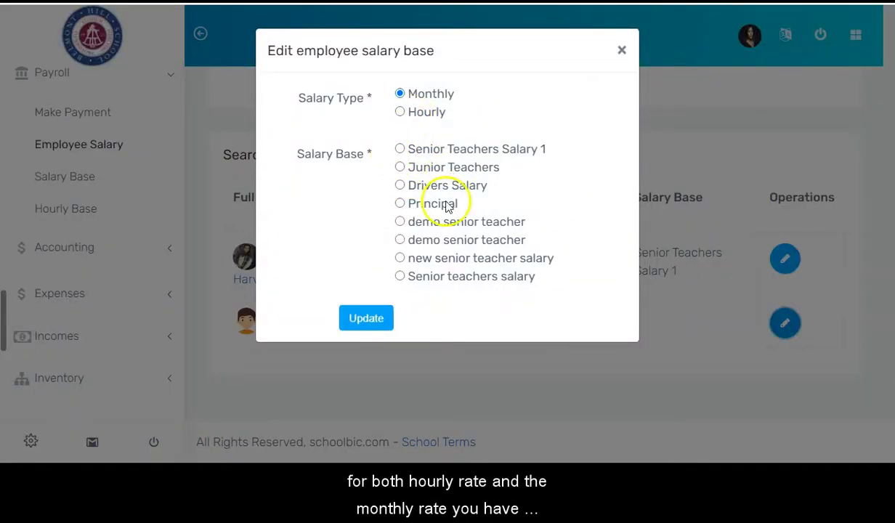
Step: Assign the employee the Monthly salary type with the "Senior teachers salary" base and update the record
{"action": "left_click", "coordinate": [400, 277]}
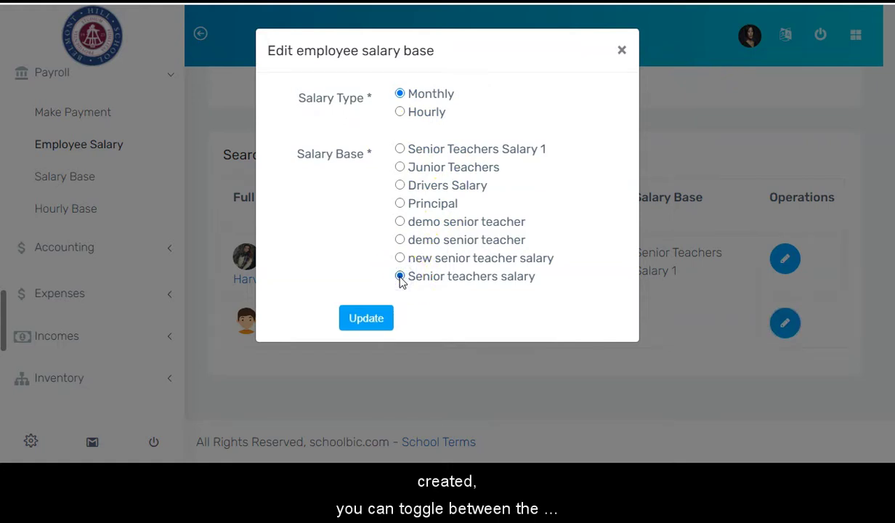
{"action": "left_click", "coordinate": [401, 112]}
{"action": "left_click", "coordinate": [399, 94]}
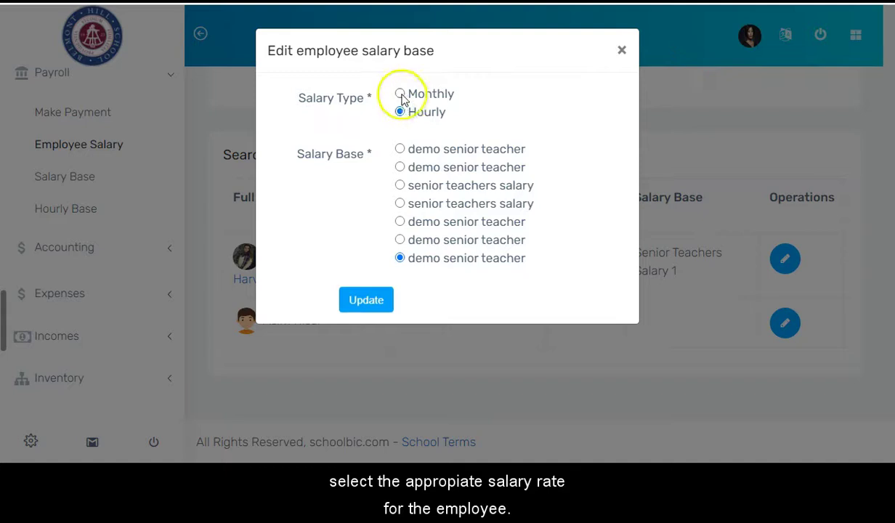
{"action": "left_click", "coordinate": [400, 112]}
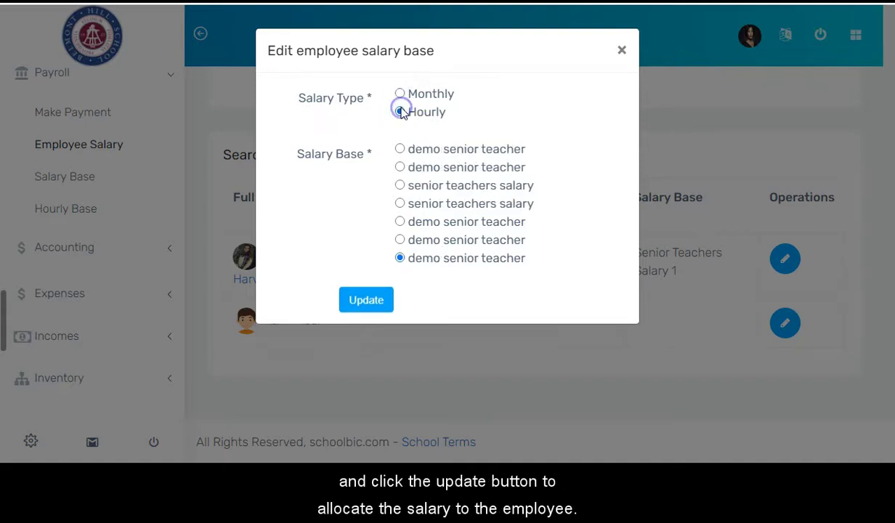
{"action": "left_click", "coordinate": [400, 95]}
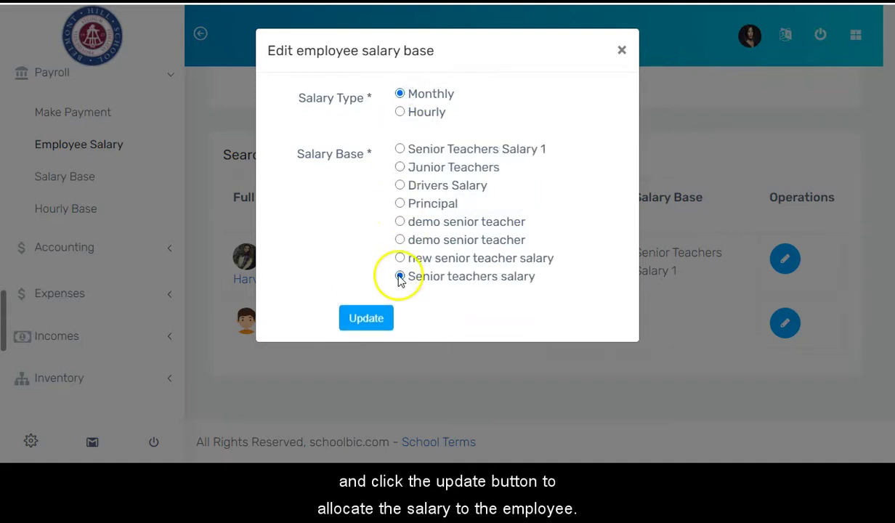
{"action": "left_click", "coordinate": [370, 318]}
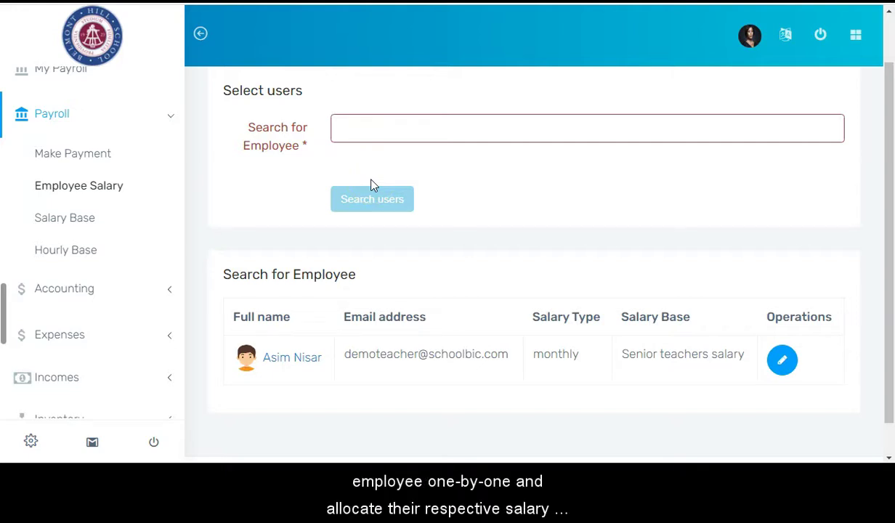
Step: Reload the Employee Salary page and search for another employee by name to check the assigned salary type and base
{"action": "left_click", "coordinate": [359, 133]}
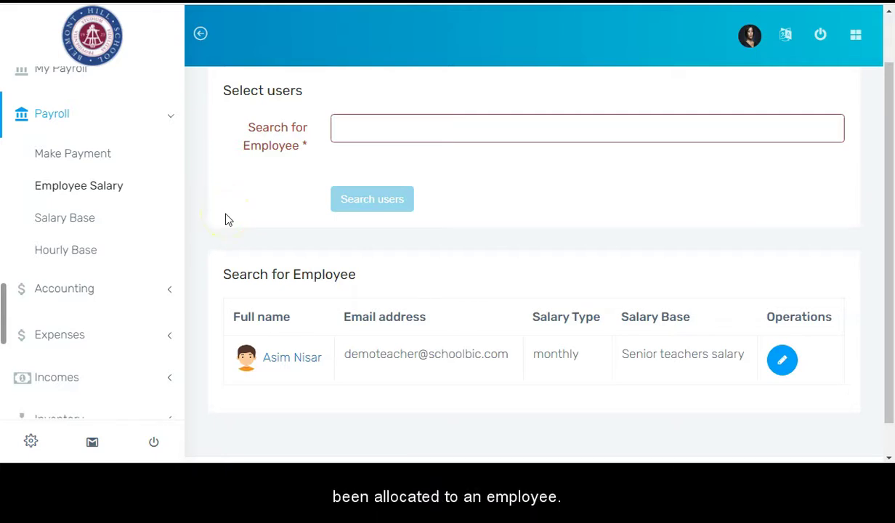
{"action": "left_click", "coordinate": [87, 186]}
{"action": "left_click", "coordinate": [392, 187]}
{"action": "type", "text": "deborah"}
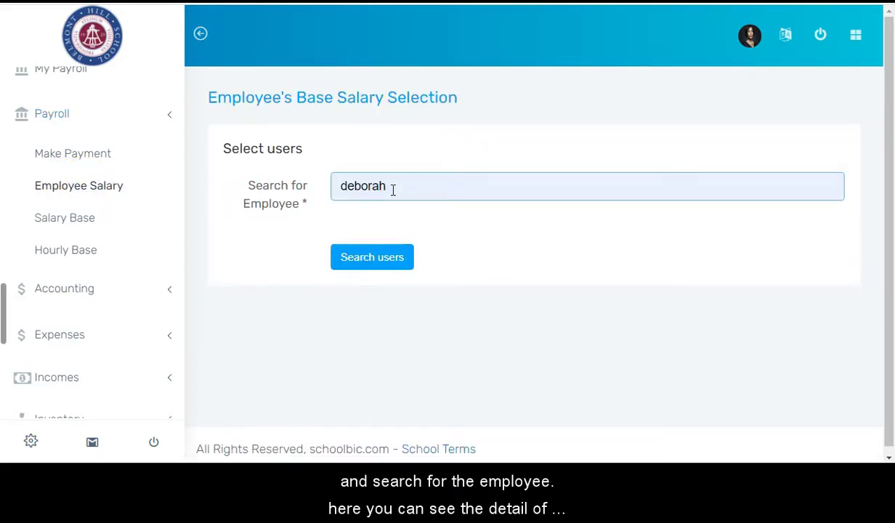
{"action": "key", "text": "Return"}
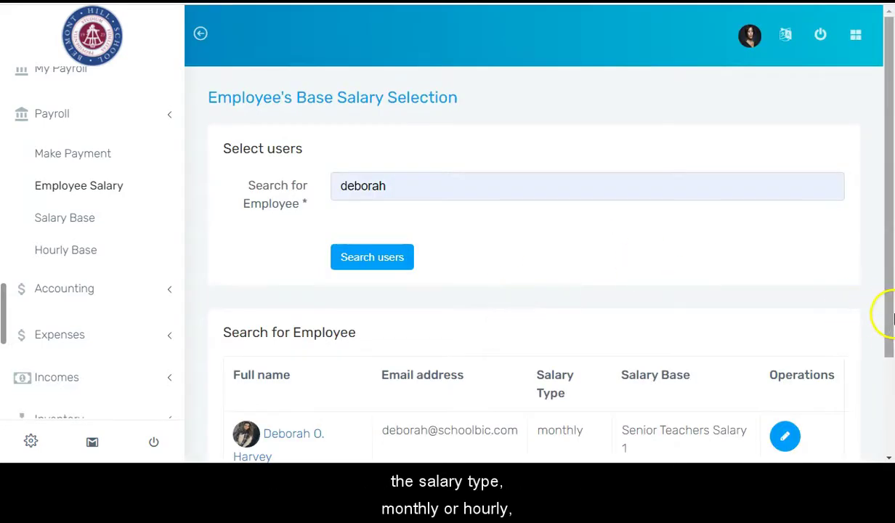
{"action": "left_click_drag", "start_coordinate": [888, 314], "coordinate": [886, 381]}
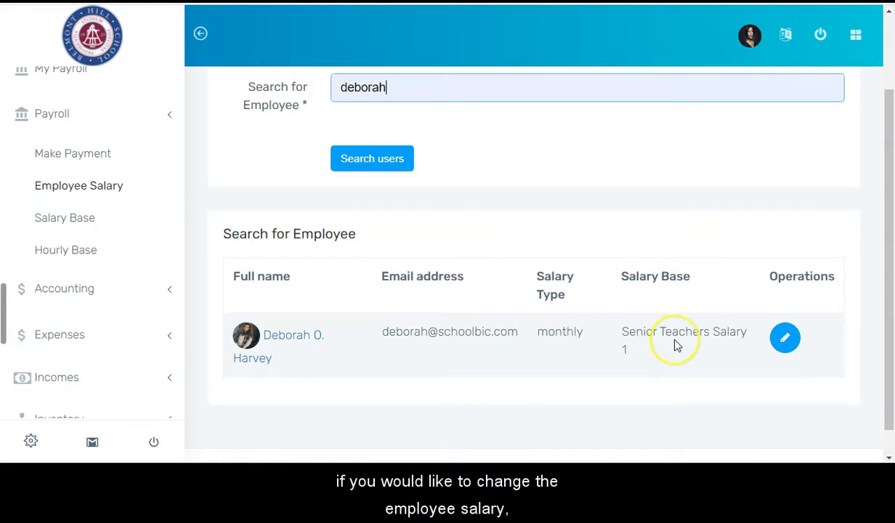
{"action": "left_click", "coordinate": [786, 345]}
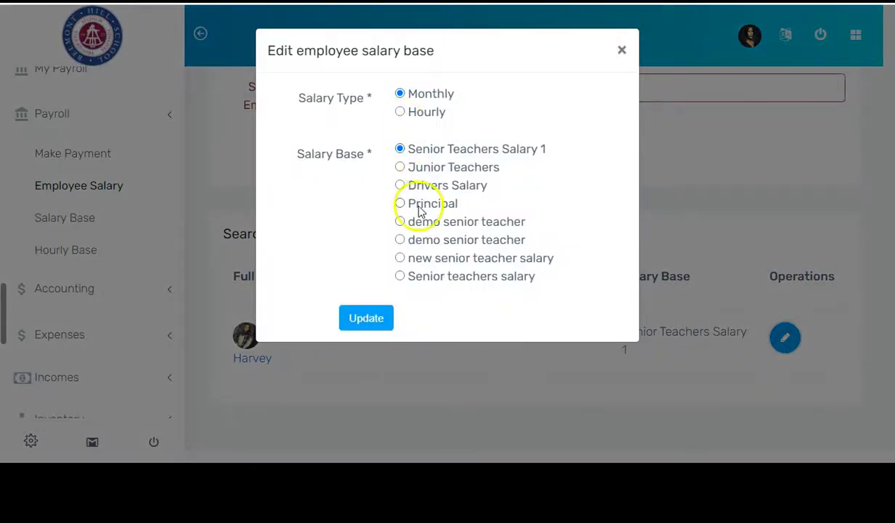
{"action": "left_click", "coordinate": [404, 167]}
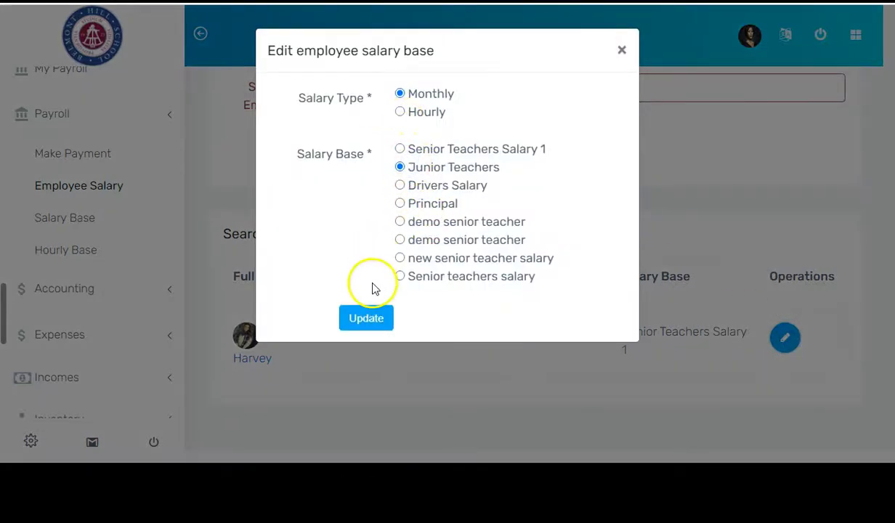
{"action": "left_click", "coordinate": [623, 52]}
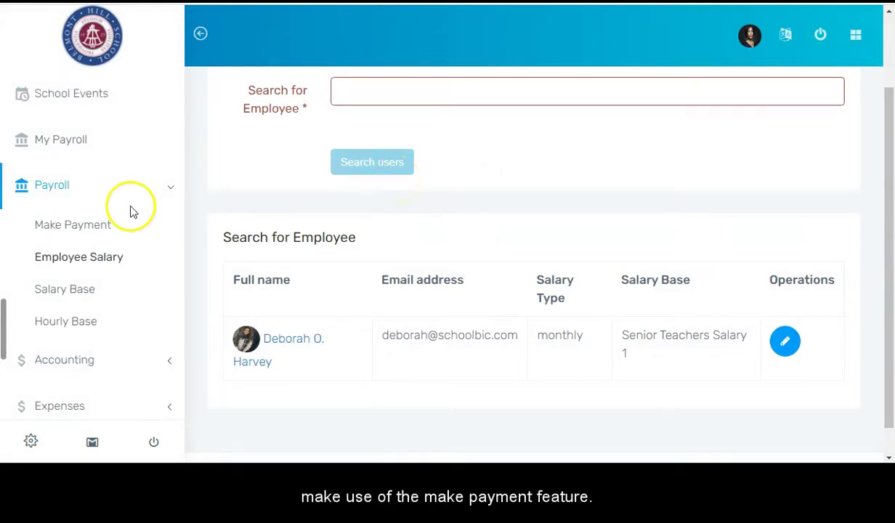
Step: Find the same employee on the Make Payment page, open the salary payment form and check the payment history
{"action": "left_click", "coordinate": [72, 226]}
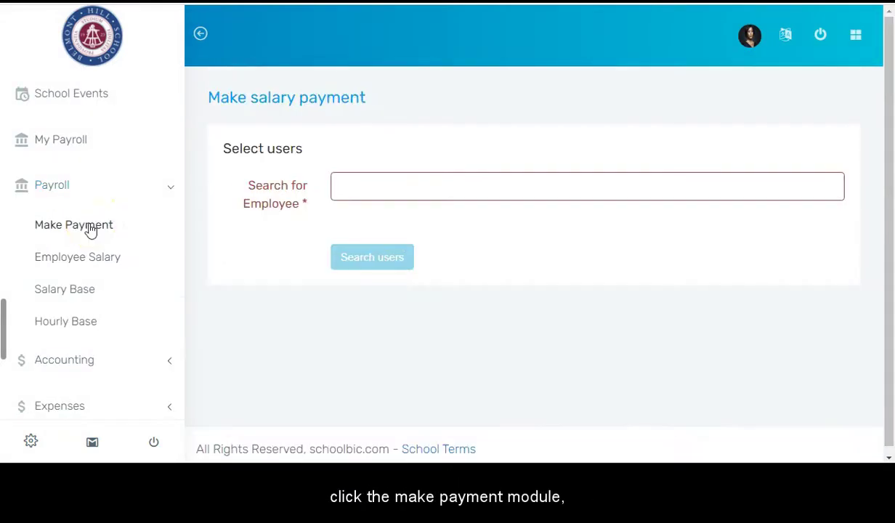
{"action": "left_click", "coordinate": [343, 188]}
{"action": "type", "text": "deborah"}
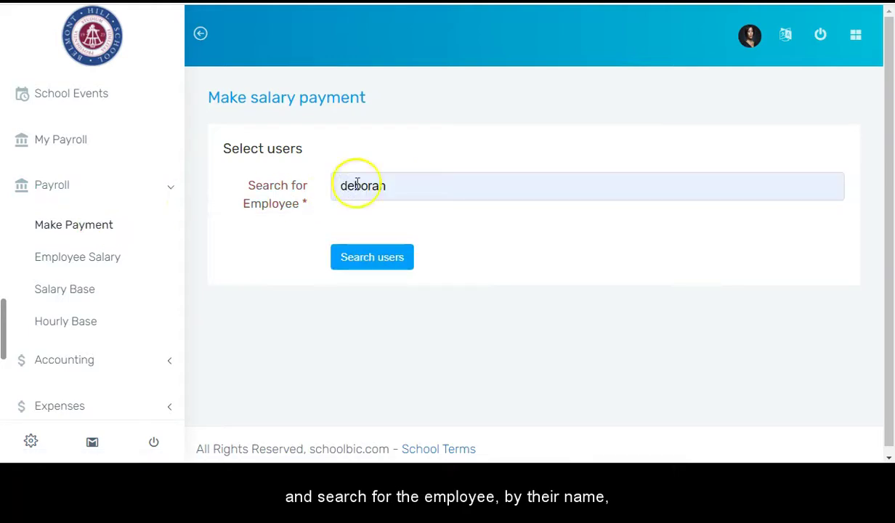
{"action": "left_click", "coordinate": [369, 259]}
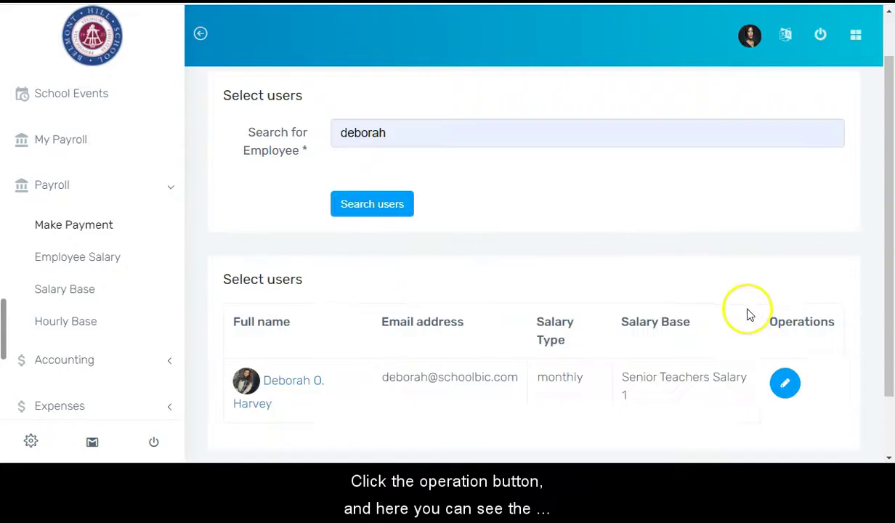
{"action": "left_click", "coordinate": [784, 386]}
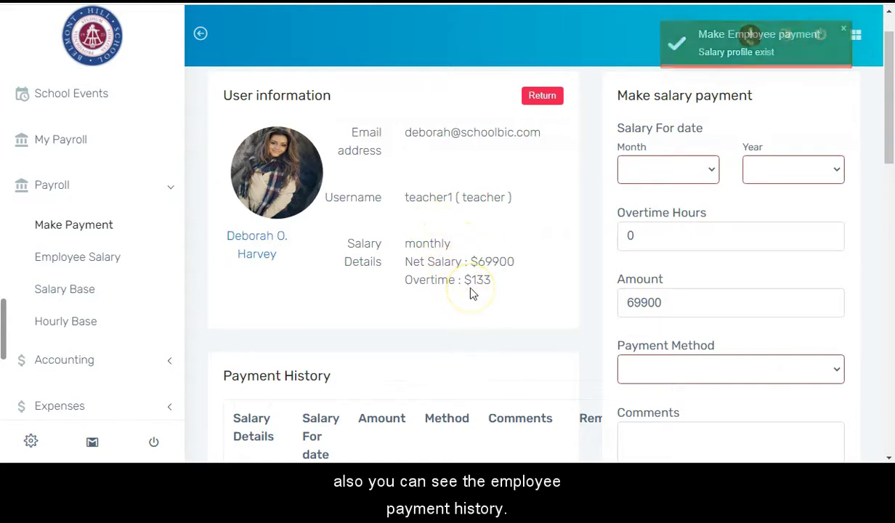
{"action": "scroll", "coordinate": [470, 290], "scroll_direction": "down", "scroll_amount": 4}
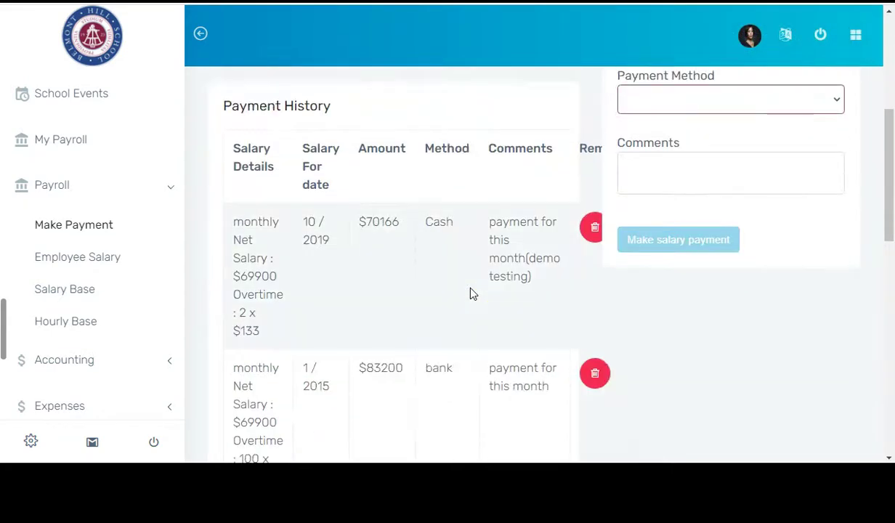
{"action": "scroll", "coordinate": [410, 296], "scroll_direction": "down", "scroll_amount": 1}
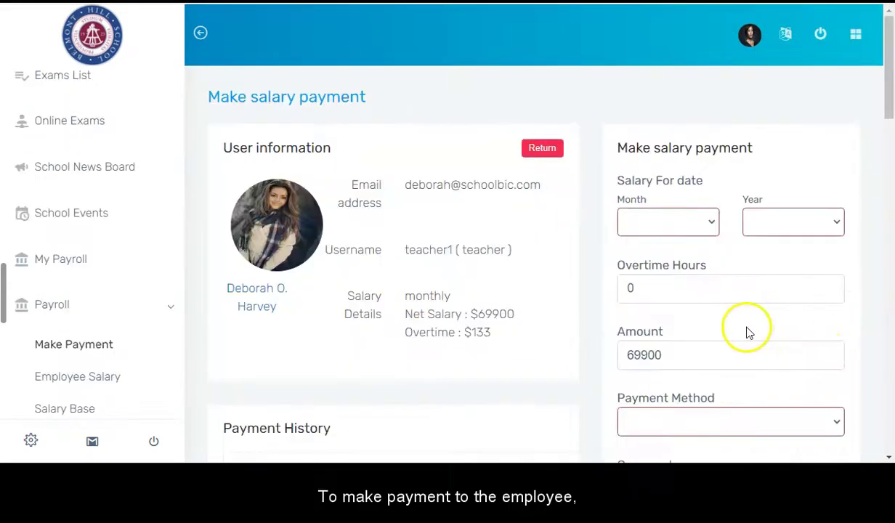
Step: Set the salary payment date to month 1 of year 2021
{"action": "scroll", "coordinate": [748, 331], "scroll_direction": "down", "scroll_amount": 2}
{"action": "scroll", "coordinate": [735, 322], "scroll_direction": "up", "scroll_amount": 1}
{"action": "left_click", "coordinate": [689, 153]}
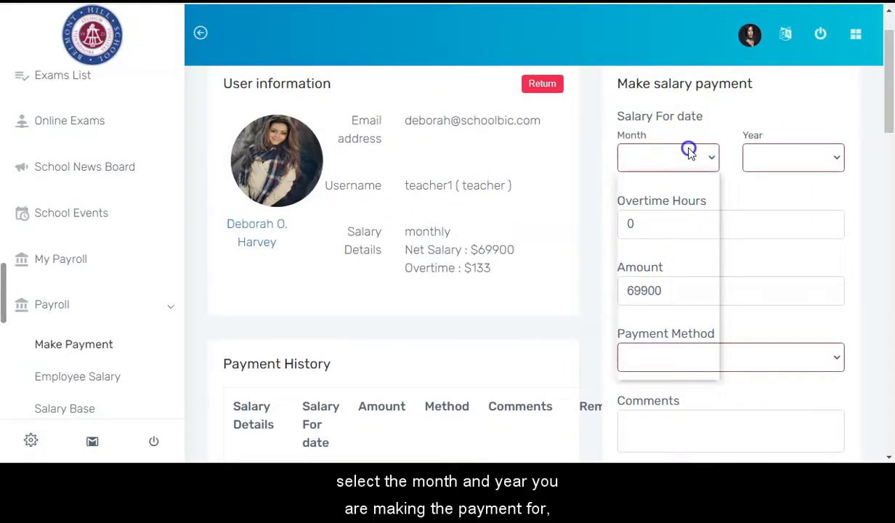
{"action": "left_click", "coordinate": [665, 195]}
{"action": "left_click", "coordinate": [793, 157]}
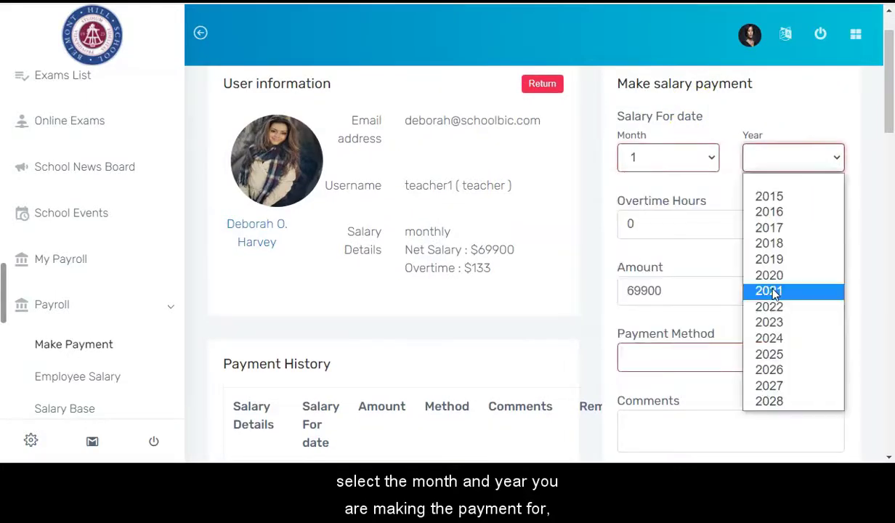
{"action": "left_click", "coordinate": [746, 285]}
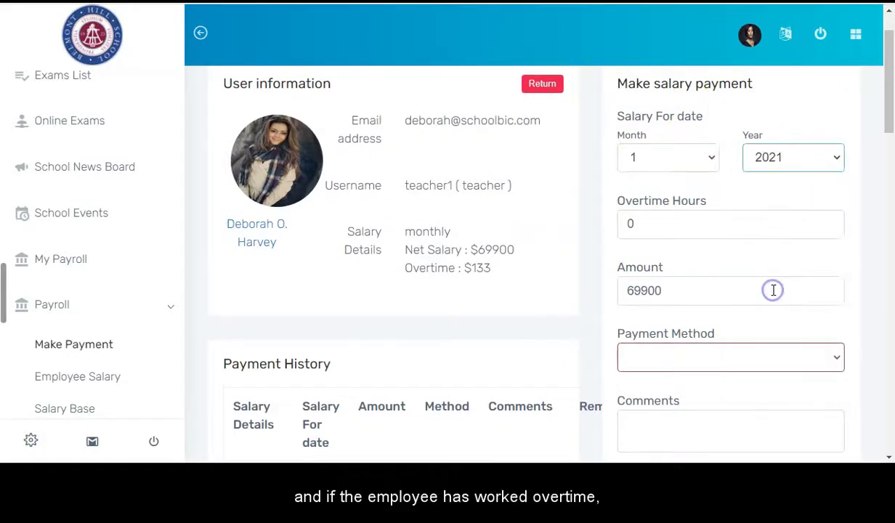
Step: Set the overtime hours for the salary payment to 6
{"action": "left_click", "coordinate": [638, 226]}
{"action": "key", "text": "BackSpace"}
{"action": "type", "text": "2"}
{"action": "key", "text": "BackSpace"}
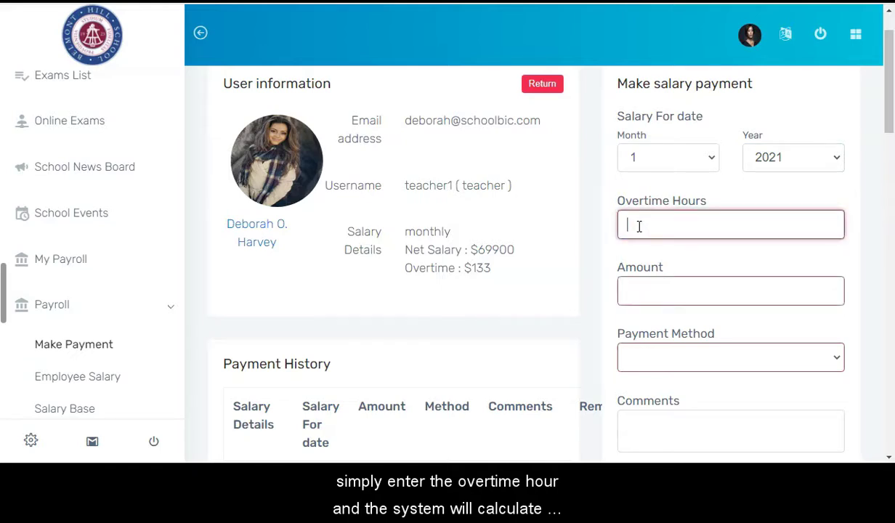
{"action": "type", "text": "4"}
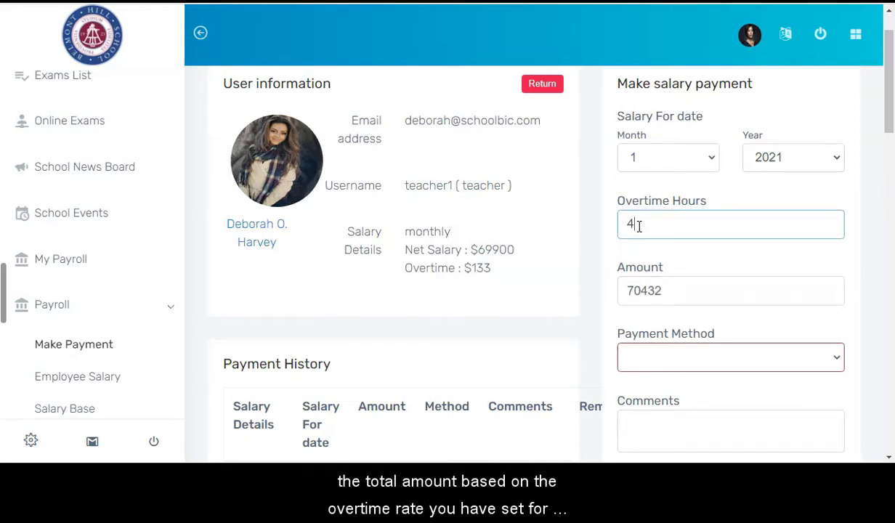
{"action": "key", "text": "BackSpace"}
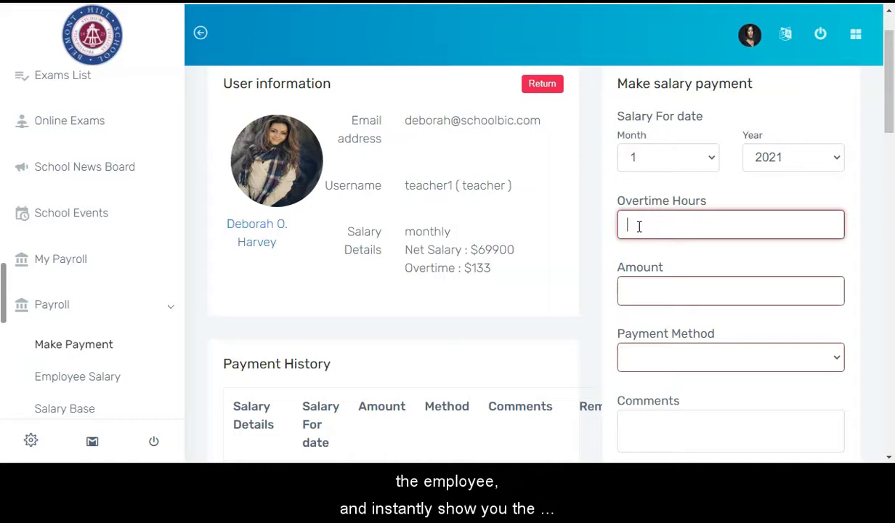
{"action": "type", "text": "6"}
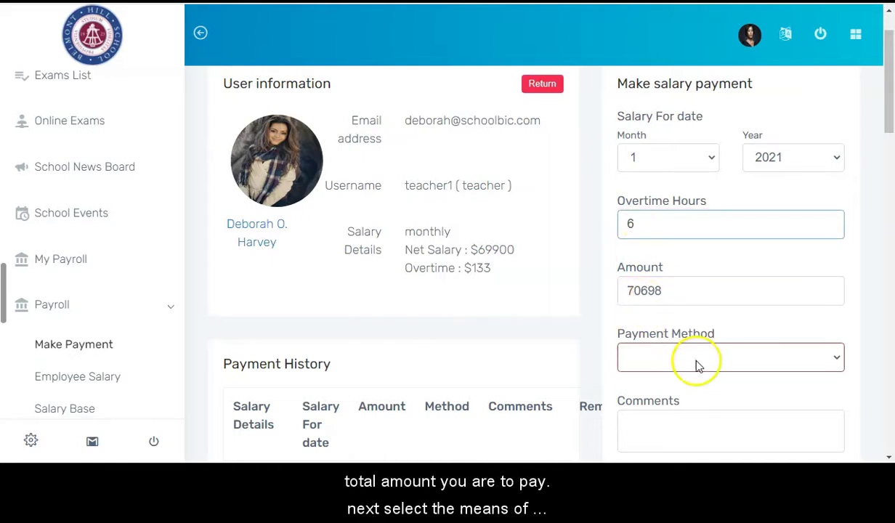
Step: Choose Cash as the payment method, add a comment thanking the employee by name for their service, and submit the salary payment
{"action": "left_click", "coordinate": [754, 368]}
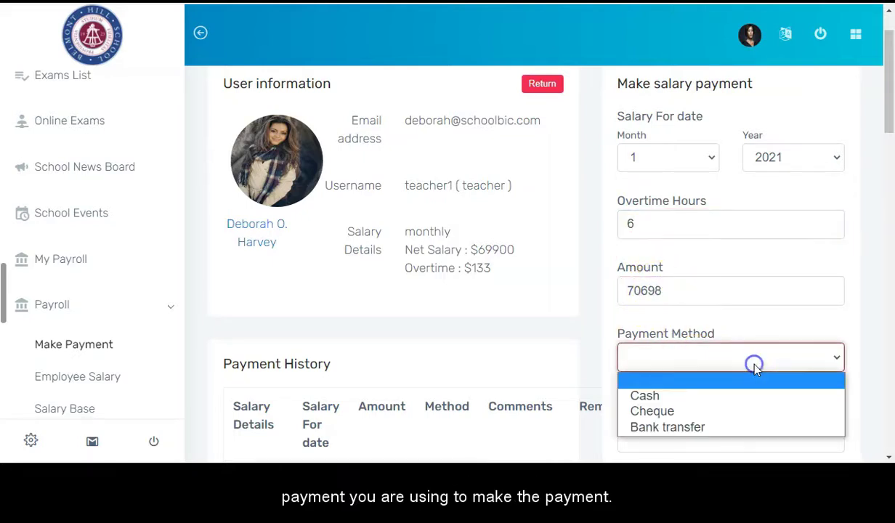
{"action": "left_click", "coordinate": [701, 394]}
{"action": "scroll", "coordinate": [749, 398], "scroll_direction": "down", "scroll_amount": 2}
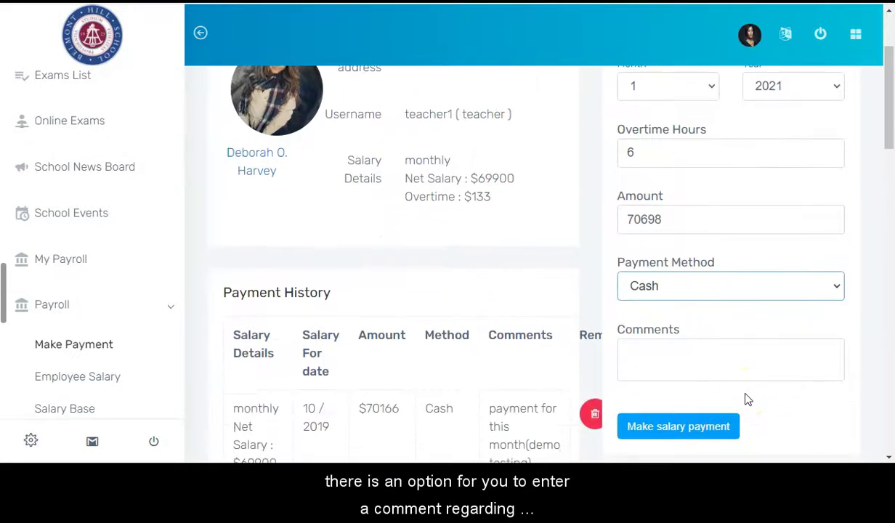
{"action": "left_click", "coordinate": [700, 358]}
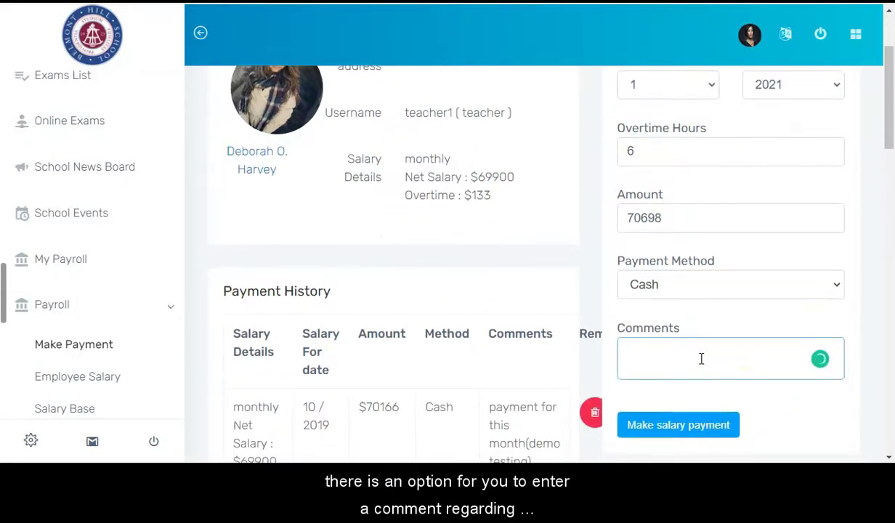
{"action": "type", "text": "Thank you for your service, Deborah."}
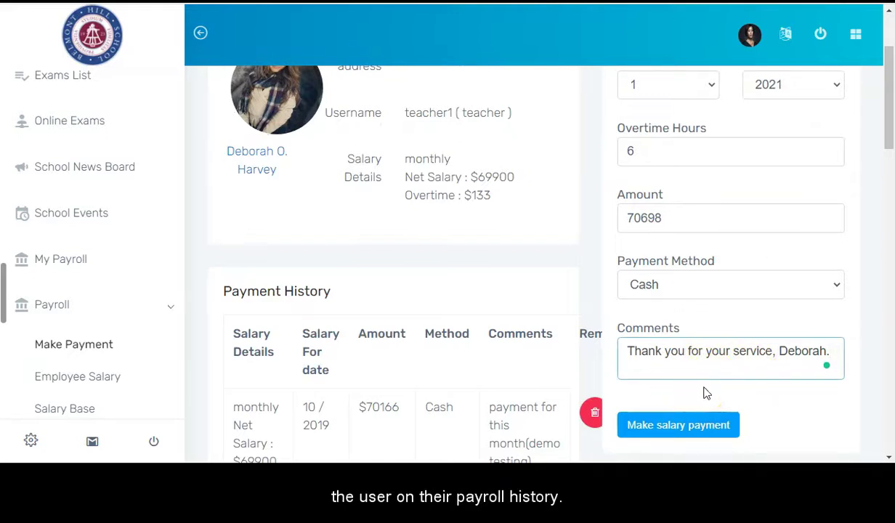
{"action": "scroll", "coordinate": [703, 391], "scroll_direction": "down", "scroll_amount": 1}
{"action": "left_click", "coordinate": [694, 372]}
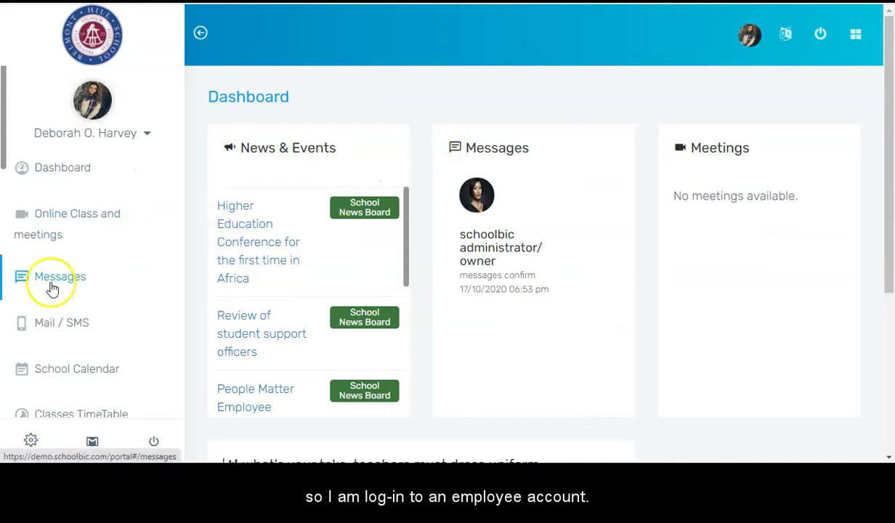
Step: Open My Payroll in the employee's account and view the details of one of the listed monthly salary payments
{"action": "scroll", "coordinate": [51, 287], "scroll_direction": "down", "scroll_amount": 5}
{"action": "scroll", "coordinate": [51, 288], "scroll_direction": "down", "scroll_amount": 5}
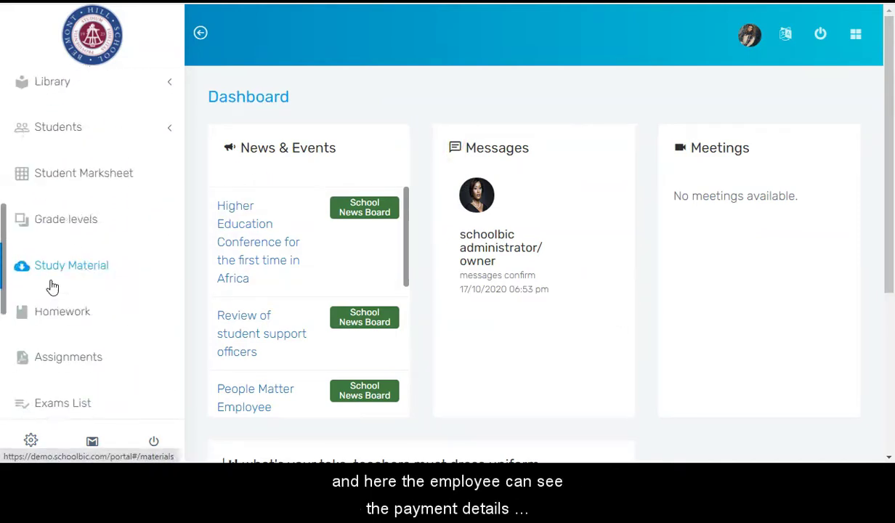
{"action": "scroll", "coordinate": [53, 287], "scroll_direction": "down", "scroll_amount": 5}
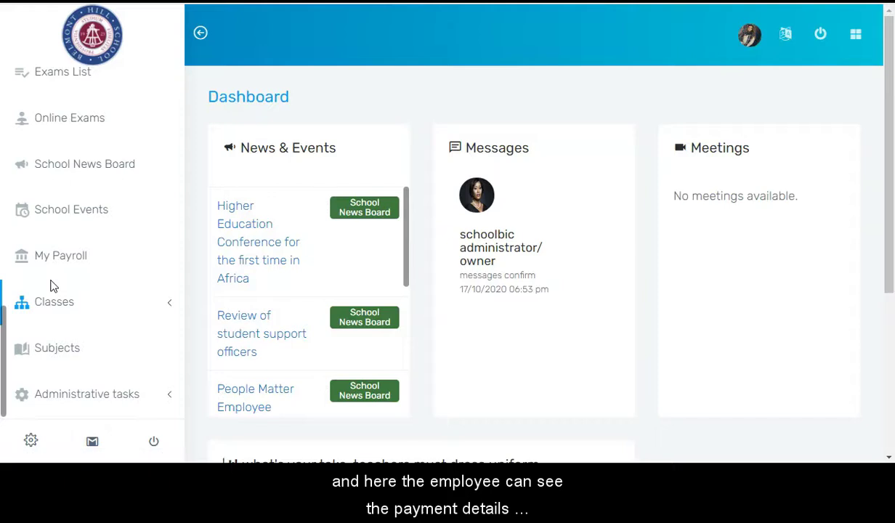
{"action": "left_click", "coordinate": [60, 256]}
{"action": "scroll", "coordinate": [677, 234], "scroll_direction": "down", "scroll_amount": 1}
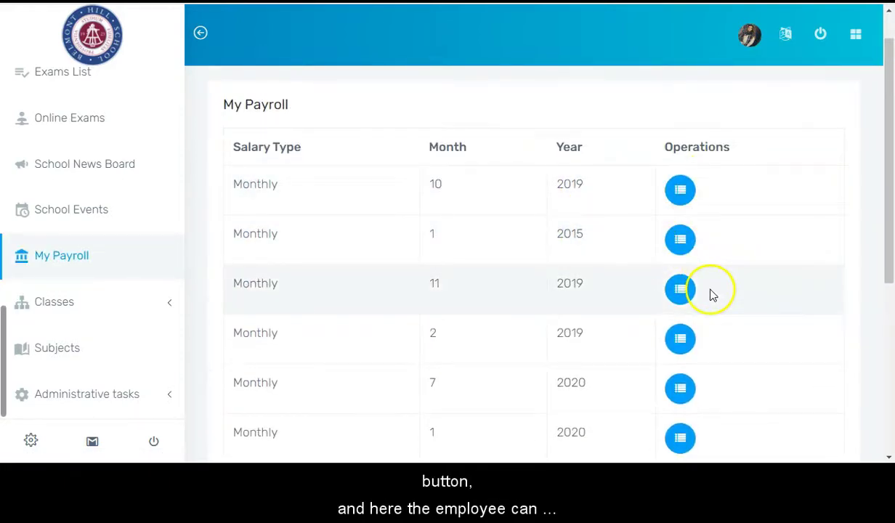
{"action": "scroll", "coordinate": [683, 349], "scroll_direction": "down", "scroll_amount": 4}
{"action": "left_click", "coordinate": [681, 357]}
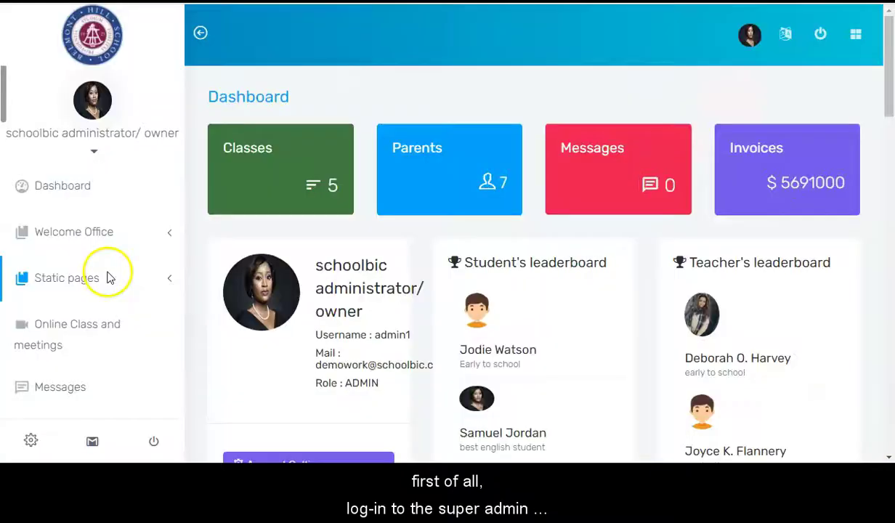
Step: From the administrator's Reports page, generate the Payroll Payments report for 06/01/2020 to 03/01/2021
{"action": "scroll", "coordinate": [107, 275], "scroll_direction": "down", "scroll_amount": 5}
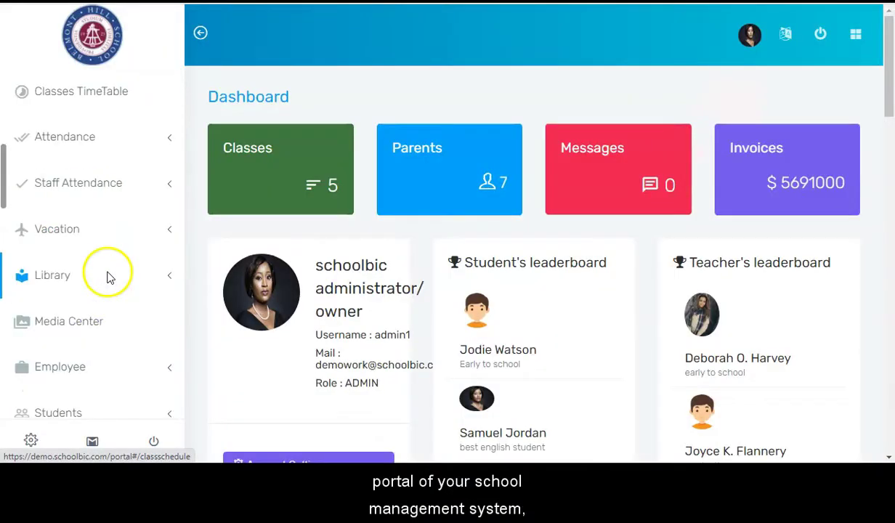
{"action": "scroll", "coordinate": [108, 274], "scroll_direction": "down", "scroll_amount": 8}
{"action": "scroll", "coordinate": [107, 277], "scroll_direction": "down", "scroll_amount": 6}
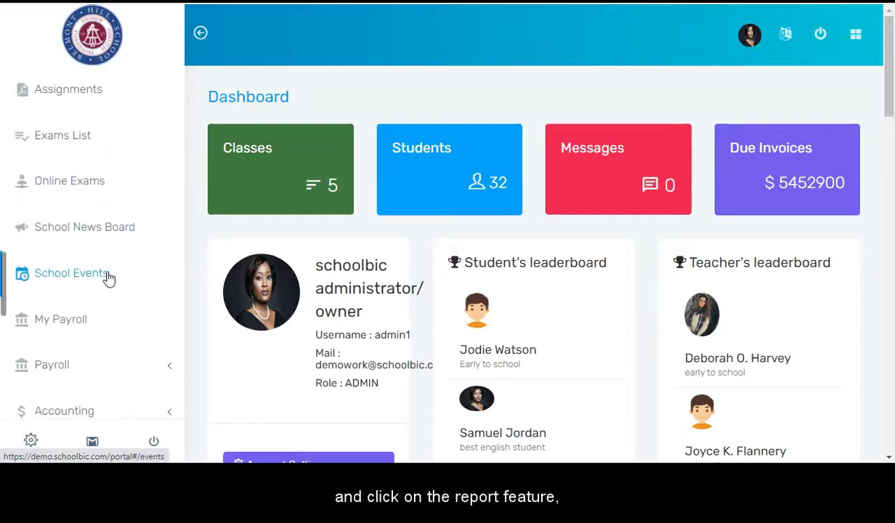
{"action": "scroll", "coordinate": [107, 277], "scroll_direction": "down", "scroll_amount": 3}
{"action": "left_click", "coordinate": [62, 304]}
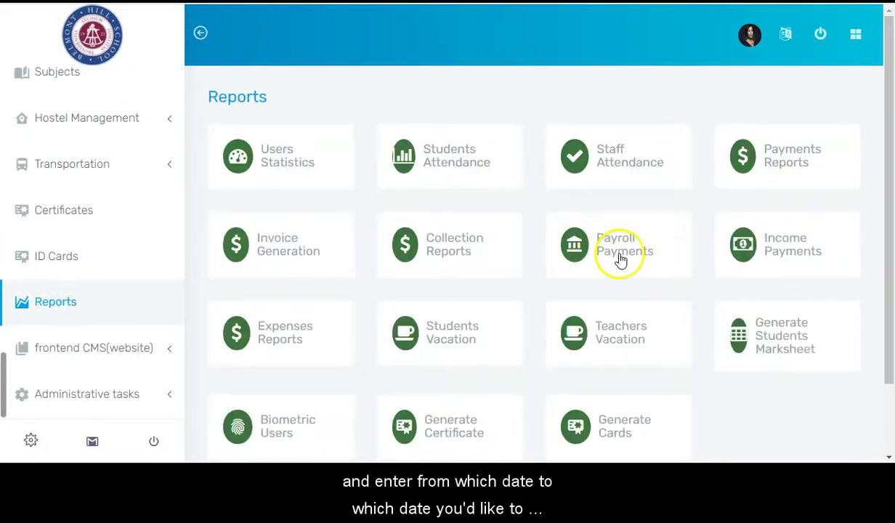
{"action": "left_click", "coordinate": [619, 259]}
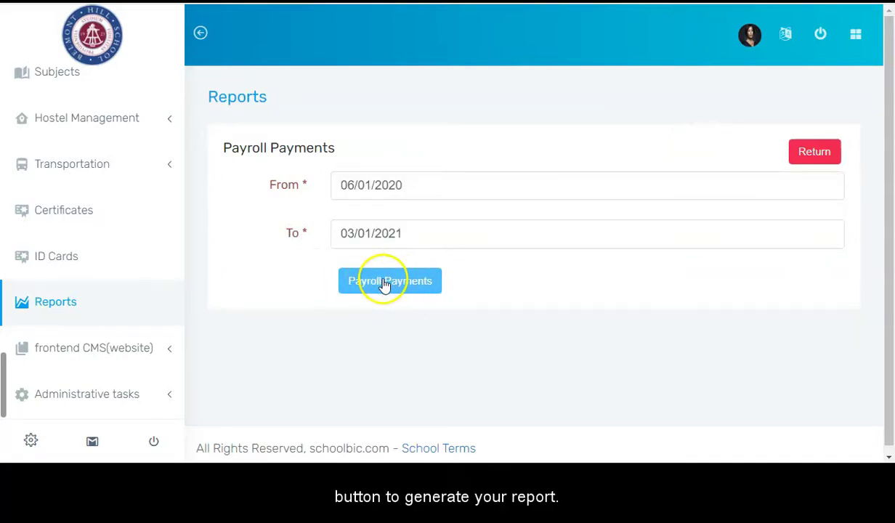
{"action": "left_click", "coordinate": [383, 282]}
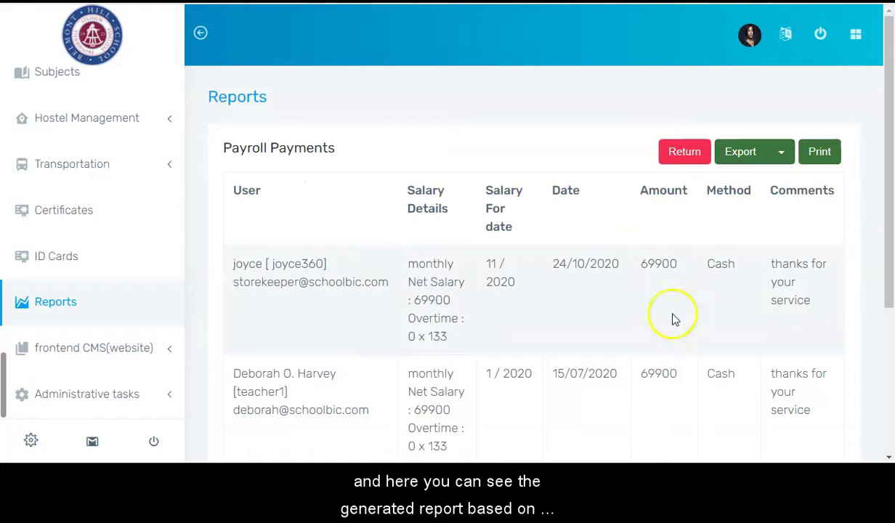
Step: Review the salary details, dates, amounts and methods in the Payroll Payments report and display its export format options
{"action": "scroll", "coordinate": [674, 319], "scroll_direction": "down", "scroll_amount": 3}
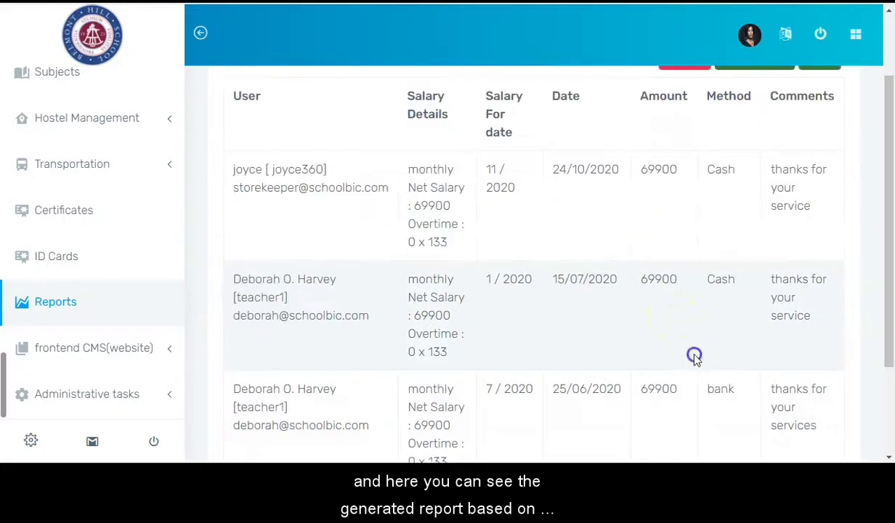
{"action": "scroll", "coordinate": [693, 356], "scroll_direction": "up", "scroll_amount": 1}
{"action": "scroll", "coordinate": [695, 360], "scroll_direction": "up", "scroll_amount": 2}
{"action": "scroll", "coordinate": [695, 359], "scroll_direction": "down", "scroll_amount": 2}
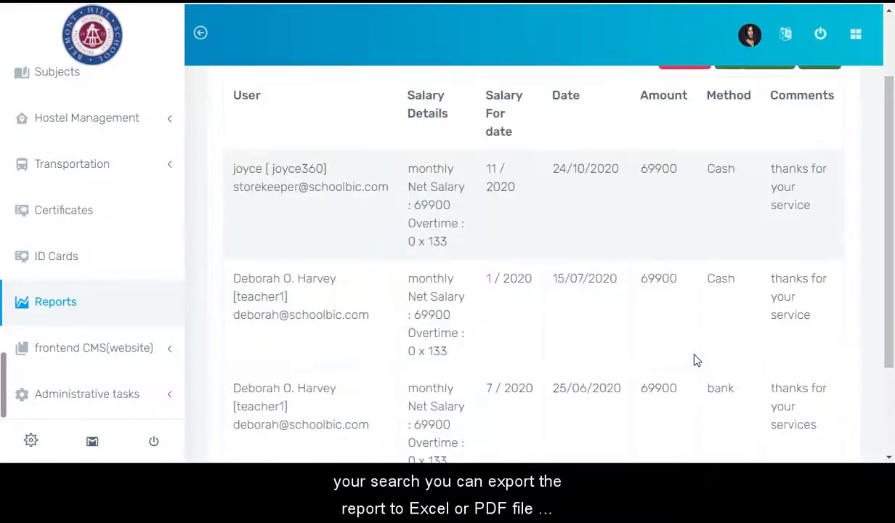
{"action": "scroll", "coordinate": [695, 359], "scroll_direction": "up", "scroll_amount": 2}
{"action": "scroll", "coordinate": [693, 357], "scroll_direction": "up", "scroll_amount": 1}
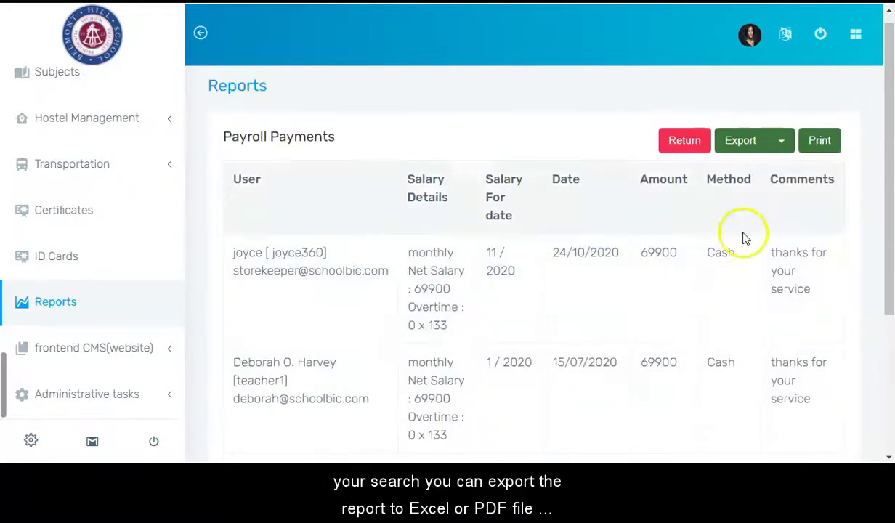
{"action": "left_click", "coordinate": [782, 145]}
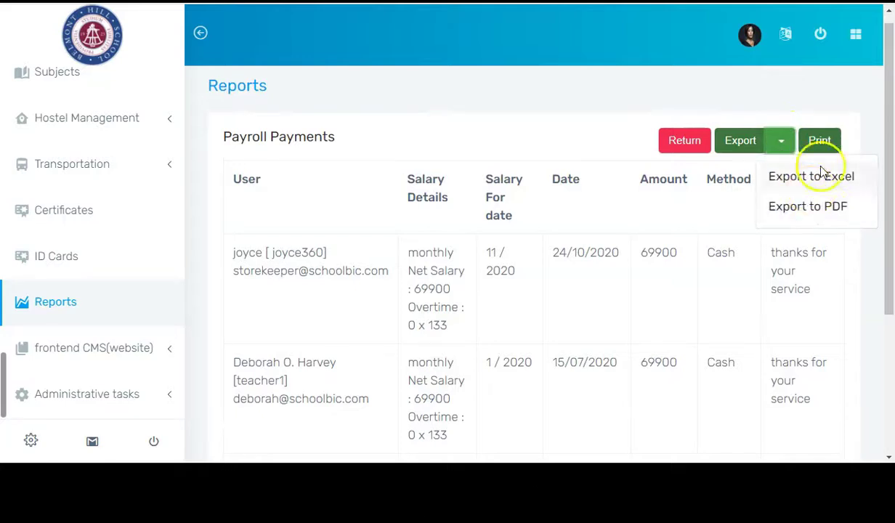
{"action": "left_click", "coordinate": [626, 254]}
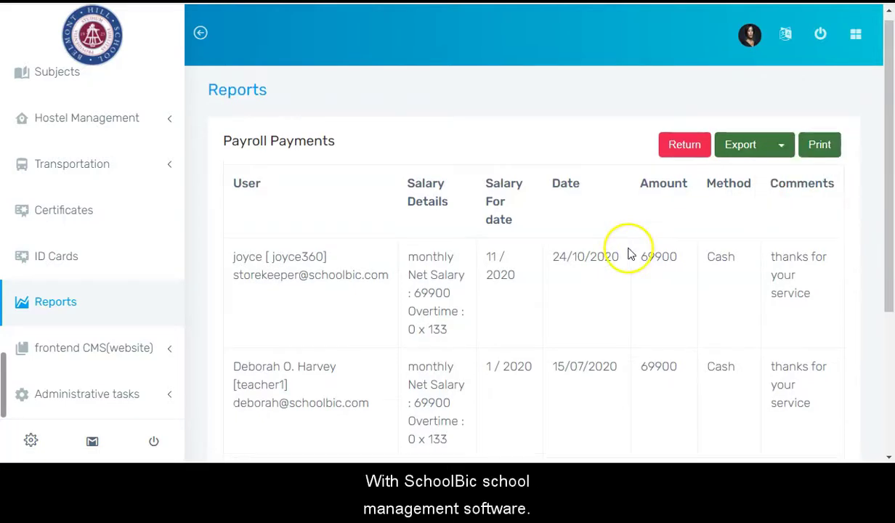
{"action": "left_click", "coordinate": [773, 149]}
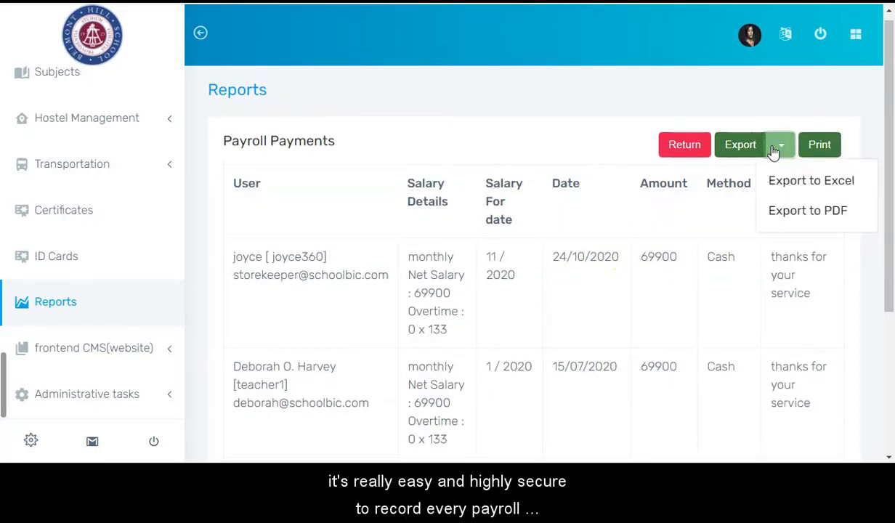